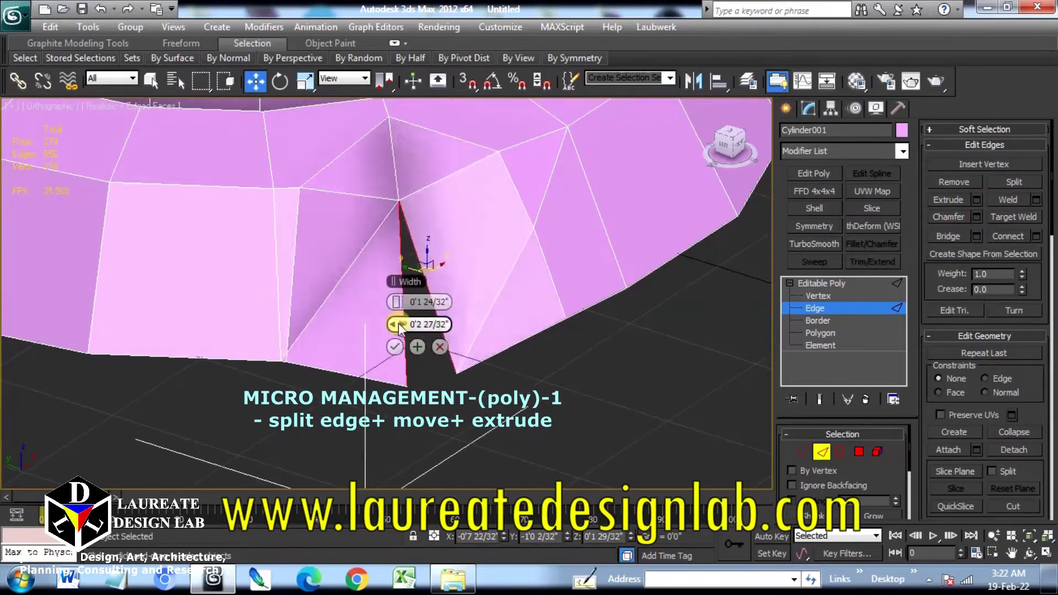
pyautogui.click(421, 330)
pyautogui.scroll(-5, 421, 343)
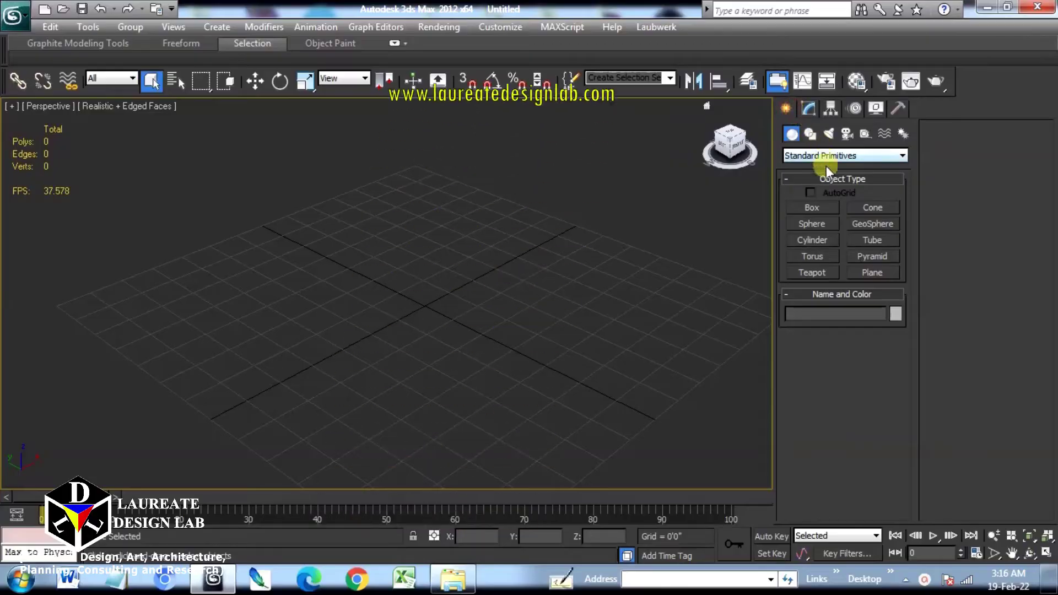
# Create a cylinder at the grid centre with a radius of about 0'8 5/32" and a height of about 1'8 4/32".
pyautogui.click(818, 239)
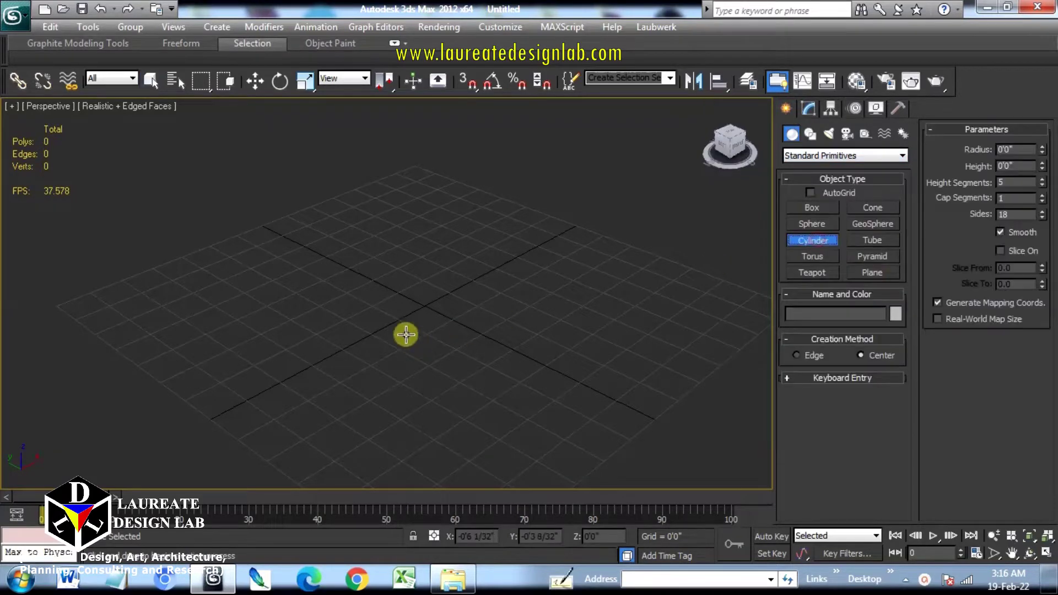
pyautogui.moveTo(430, 303); pyautogui.dragTo(478, 331)
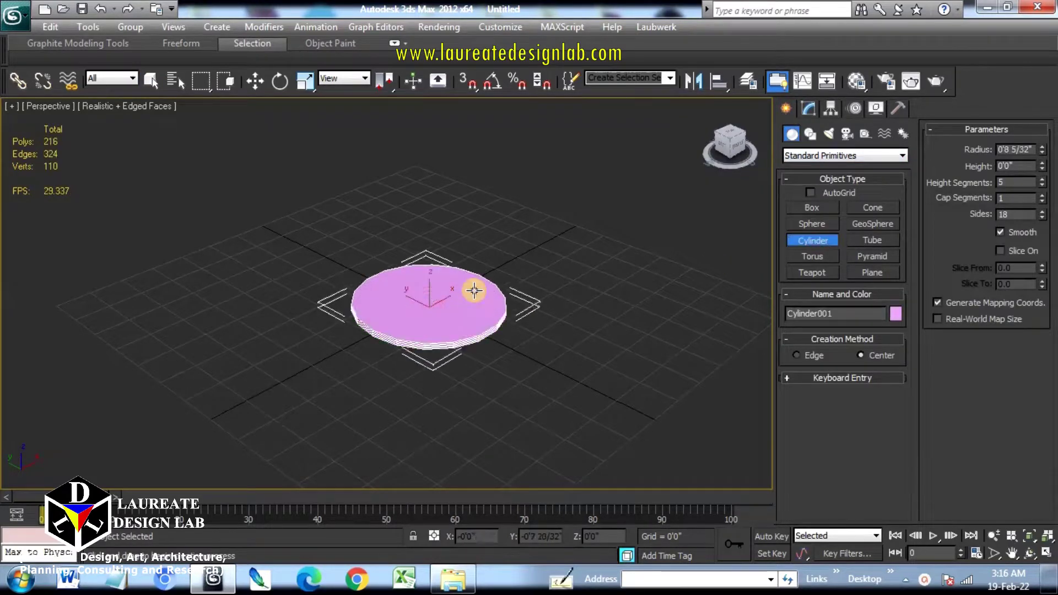
pyautogui.click(491, 137)
pyautogui.moveTo(491, 137); pyautogui.dragTo(449, 271, button='middle')
pyautogui.scroll(4, 450, 272)
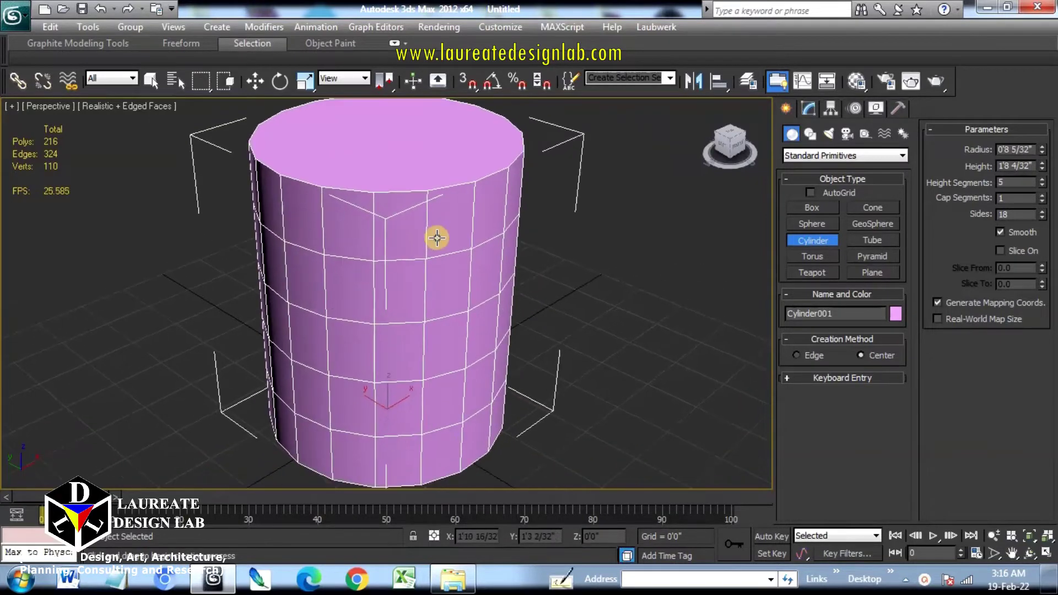
# Convert the cylinder to an Editable Poly.
pyautogui.rightClick(448, 253)
pyautogui.moveTo(557, 391)
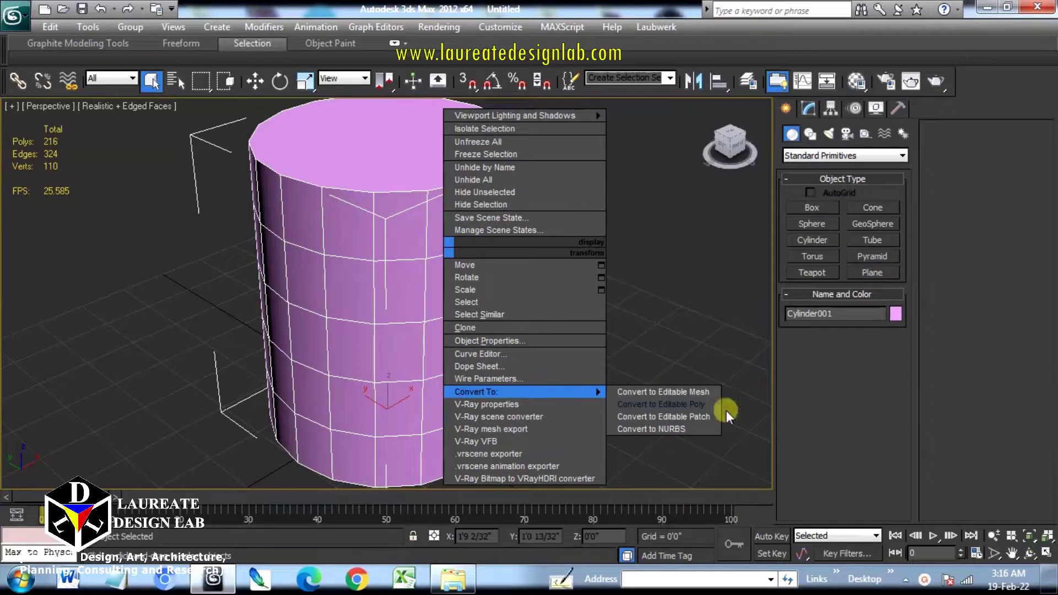
pyautogui.click(688, 406)
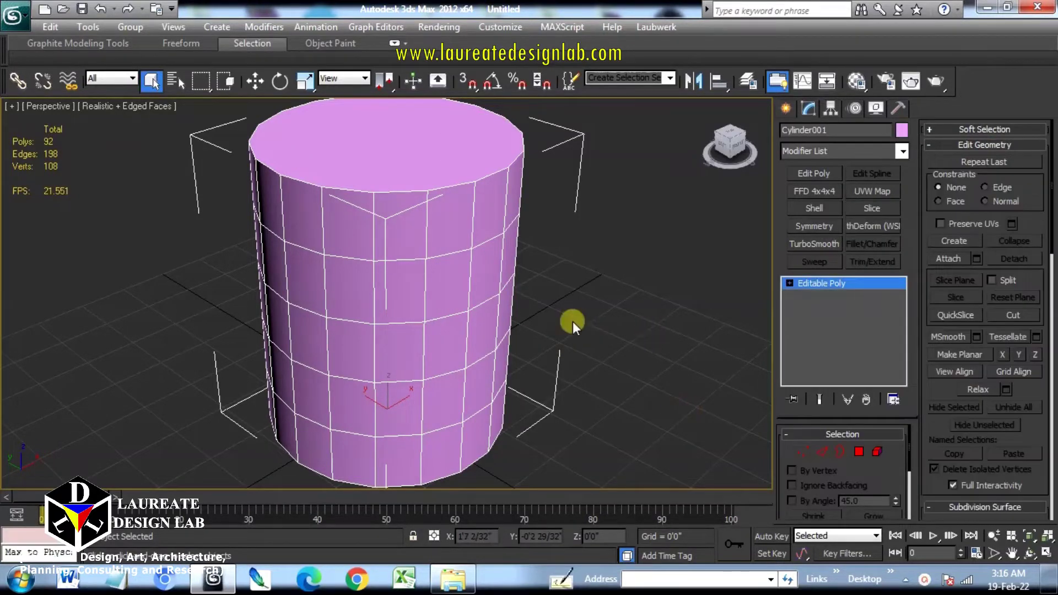
pyautogui.moveTo(574, 322)
pyautogui.mouseDown(button='middle')
pyautogui.moveTo(600, 331)
pyautogui.moveTo(555, 331)
pyautogui.moveTo(566, 306)
pyautogui.moveTo(539, 300)
pyautogui.moveTo(568, 308)
pyautogui.mouseUp(button='middle')
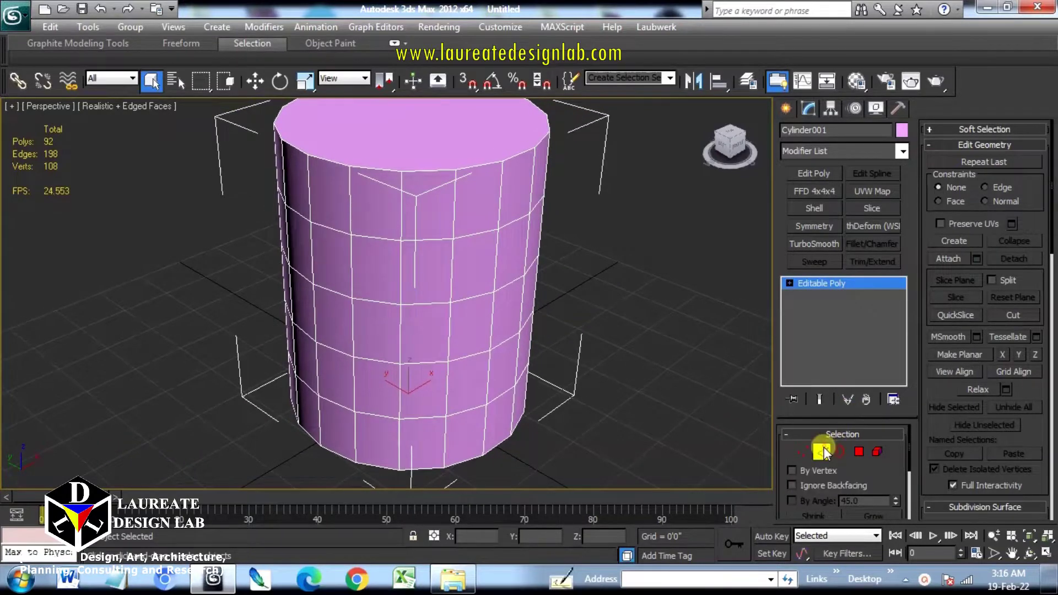
# Split three adjacent horizontal edges below the cylinder's top row of faces and move the freed edges down to open a gap.
pyautogui.click(822, 452)
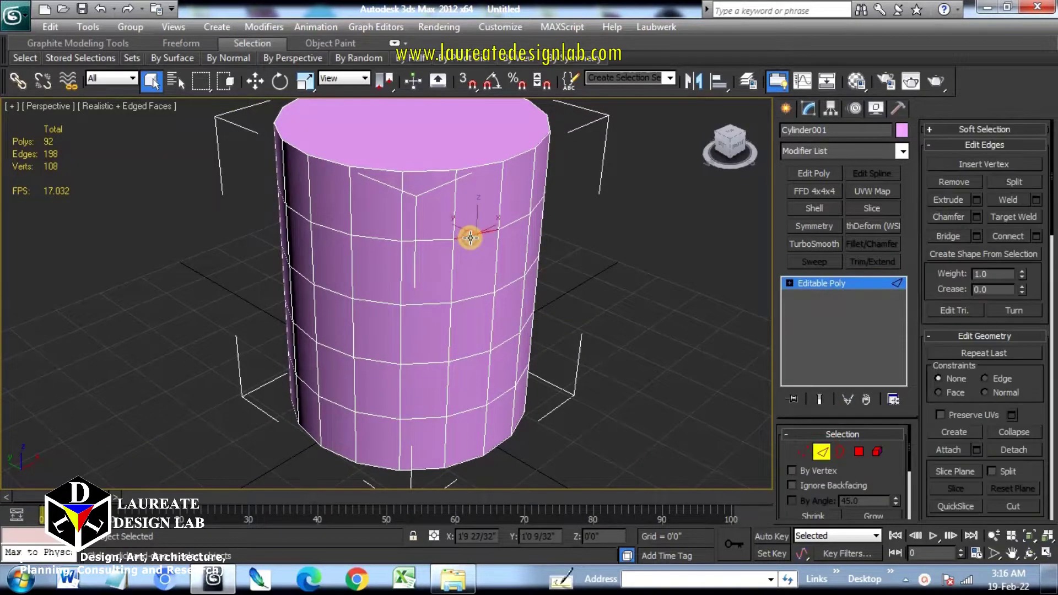
pyautogui.keyDown('ctrl'); pyautogui.click(441, 241); pyautogui.keyUp('ctrl')
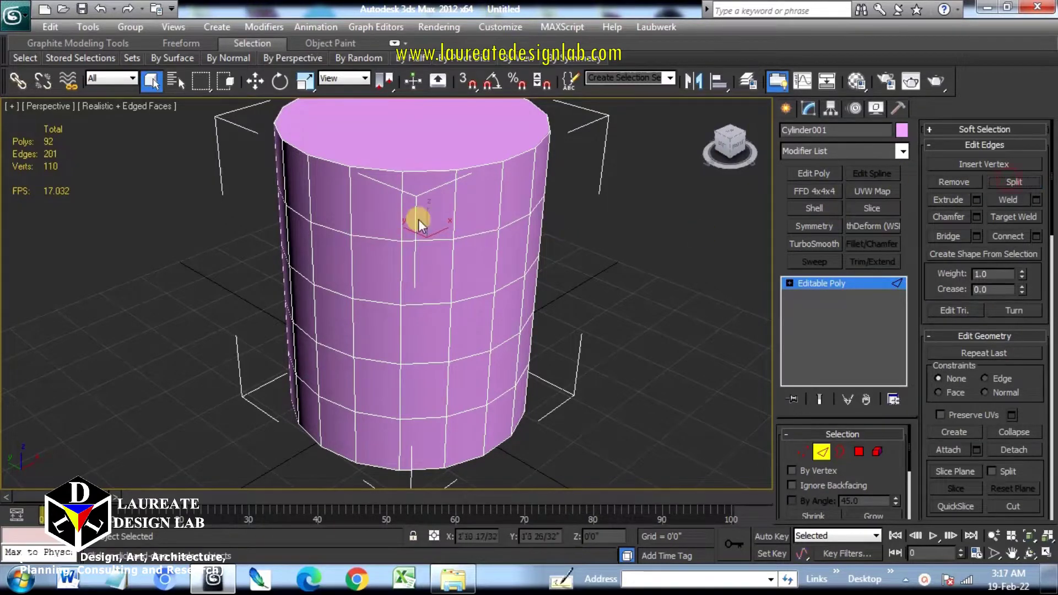
pyautogui.click(257, 83)
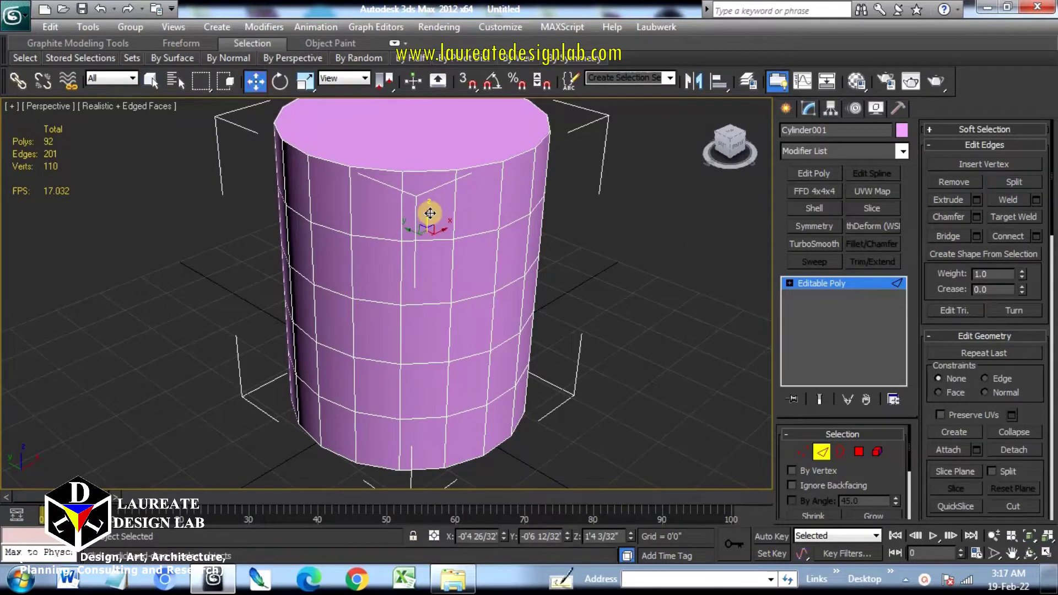
pyautogui.moveTo(427, 214); pyautogui.dragTo(428, 251)
pyautogui.keyDown('alt'); pyautogui.moveTo(411, 292); pyautogui.dragTo(474, 252, button='middle'); pyautogui.keyUp('alt')
pyautogui.scroll(3, 474, 252)
pyautogui.scroll(3, 480, 246)
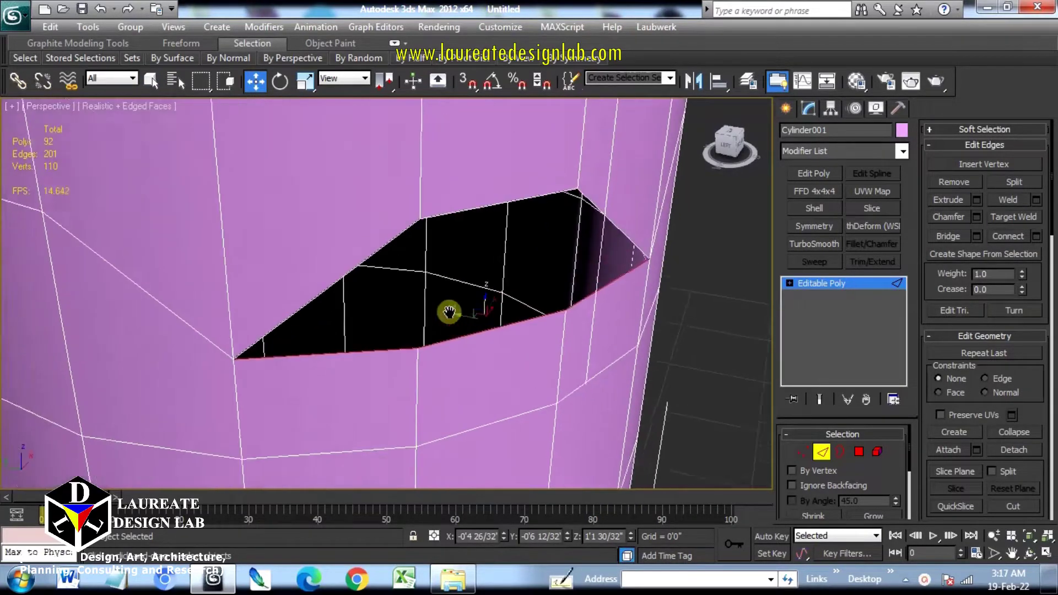
# Extrude all edges around the opening inward twice with height -0'0 23/32" and width 0'1 6/32", then clear the selection.
pyautogui.keyDown('ctrl'); pyautogui.click(580, 251); pyautogui.keyUp('ctrl')
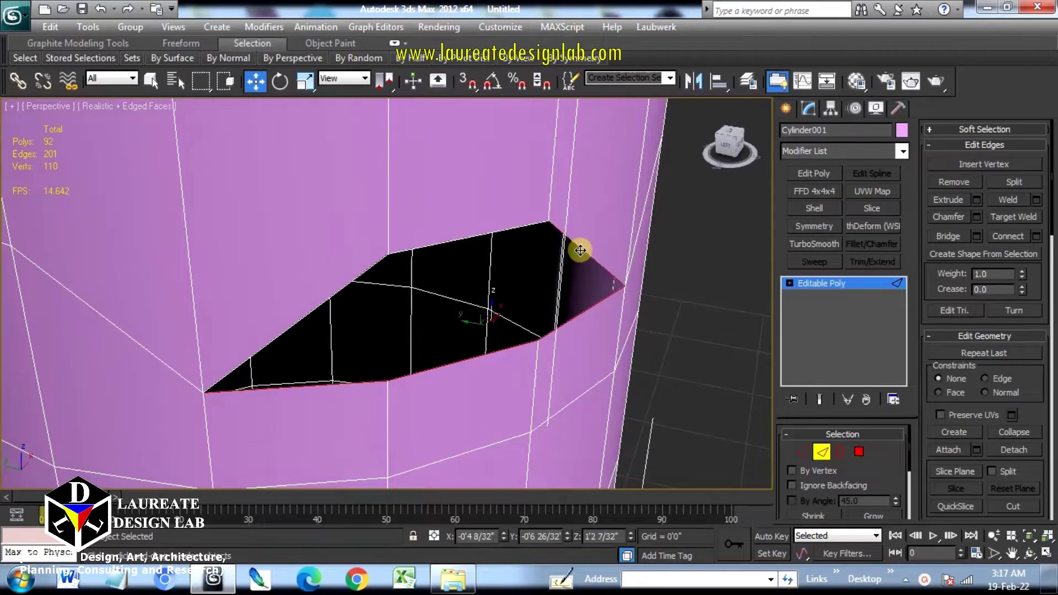
pyautogui.keyDown('ctrl'); pyautogui.click(485, 237); pyautogui.keyUp('ctrl')
pyautogui.keyDown('ctrl'); pyautogui.click(353, 279); pyautogui.keyUp('ctrl')
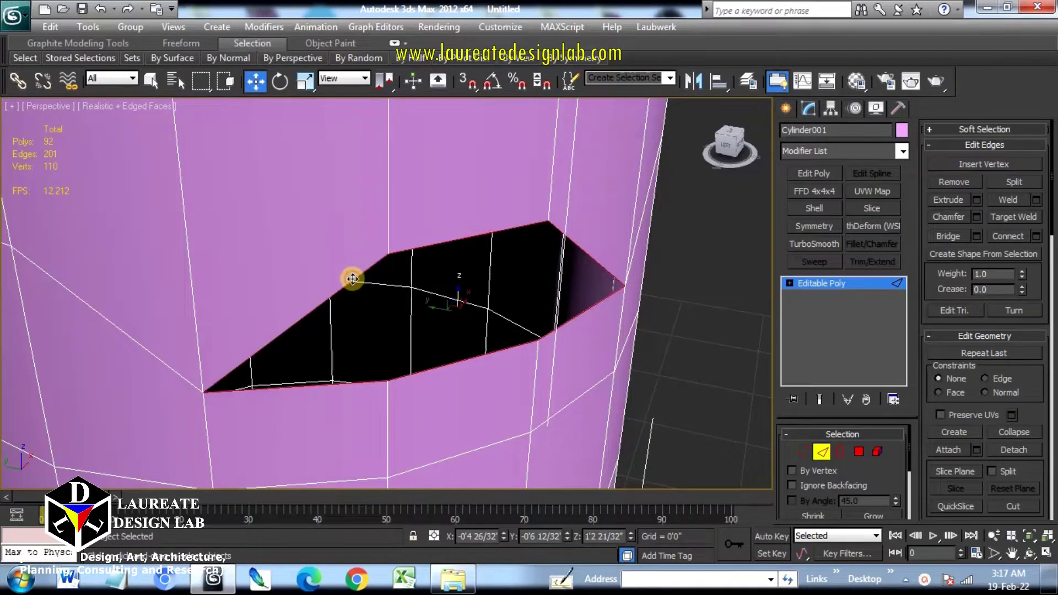
pyautogui.click(977, 200)
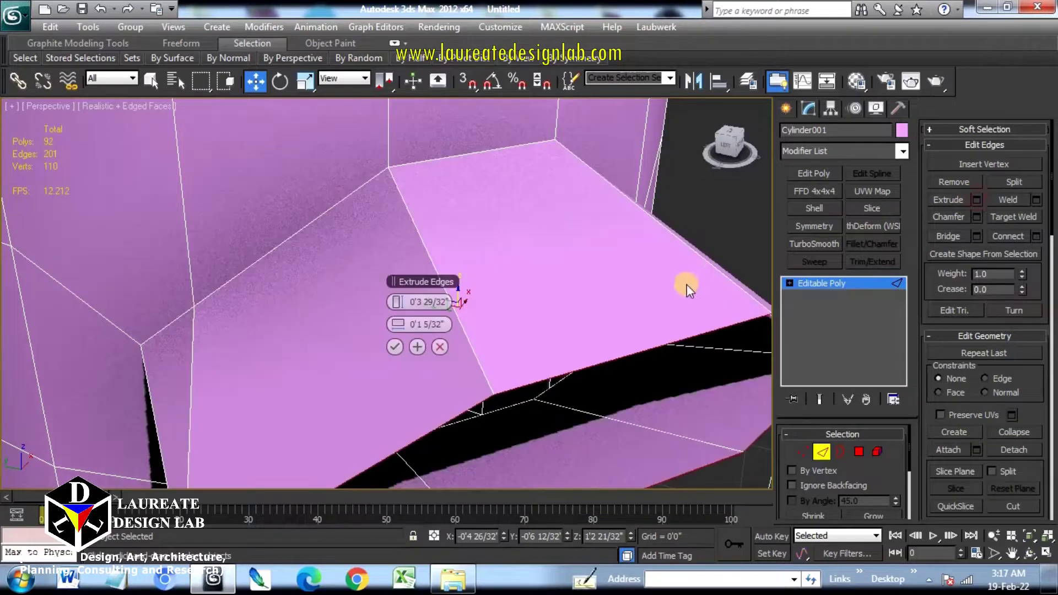
pyautogui.moveTo(396, 302); pyautogui.dragTo(409, 340)
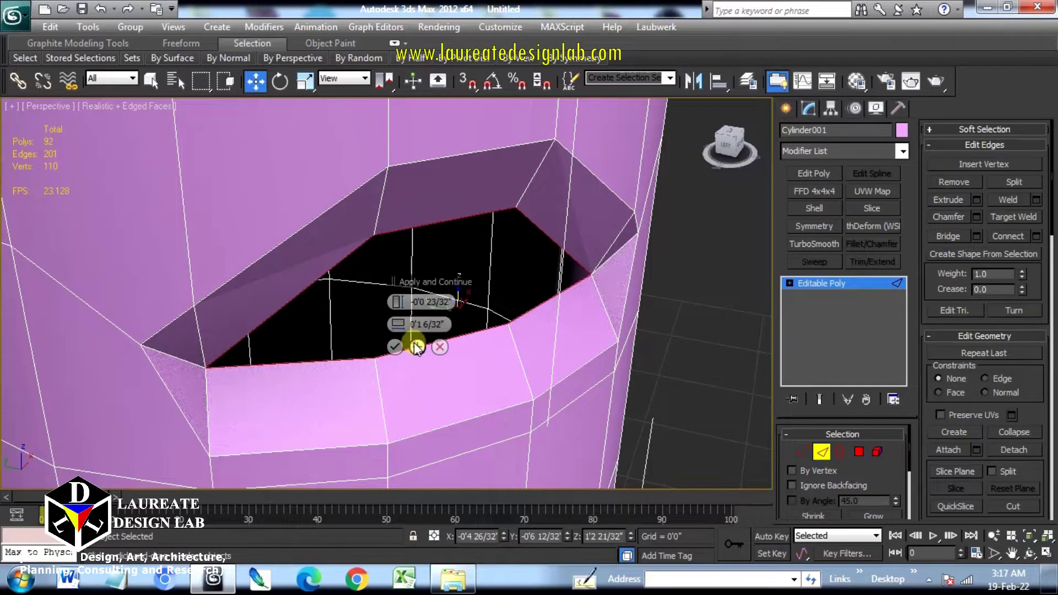
pyautogui.click(417, 347)
pyautogui.click(396, 347)
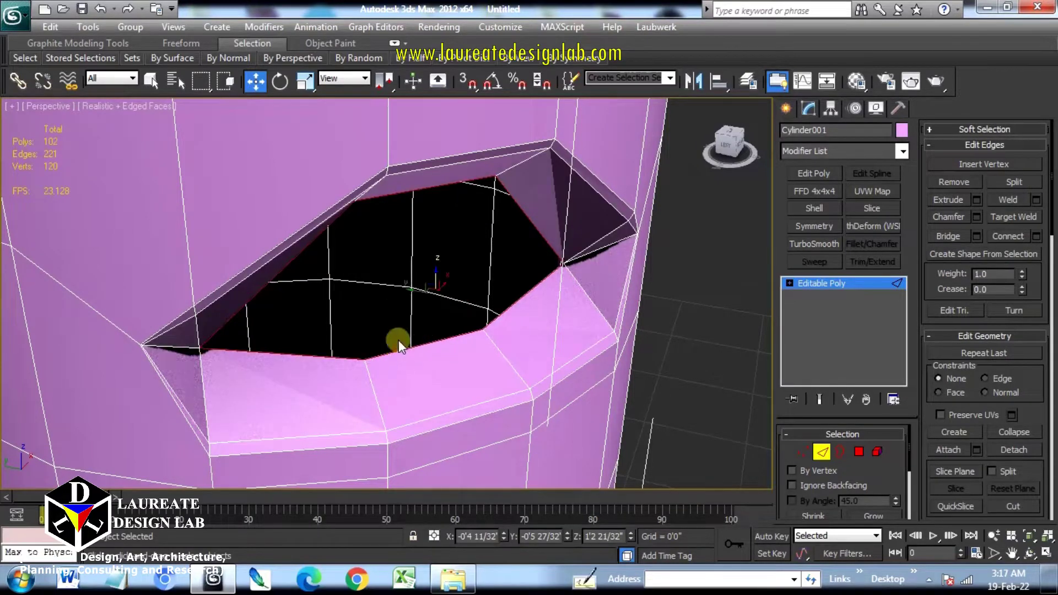
pyautogui.scroll(-5, 494, 296)
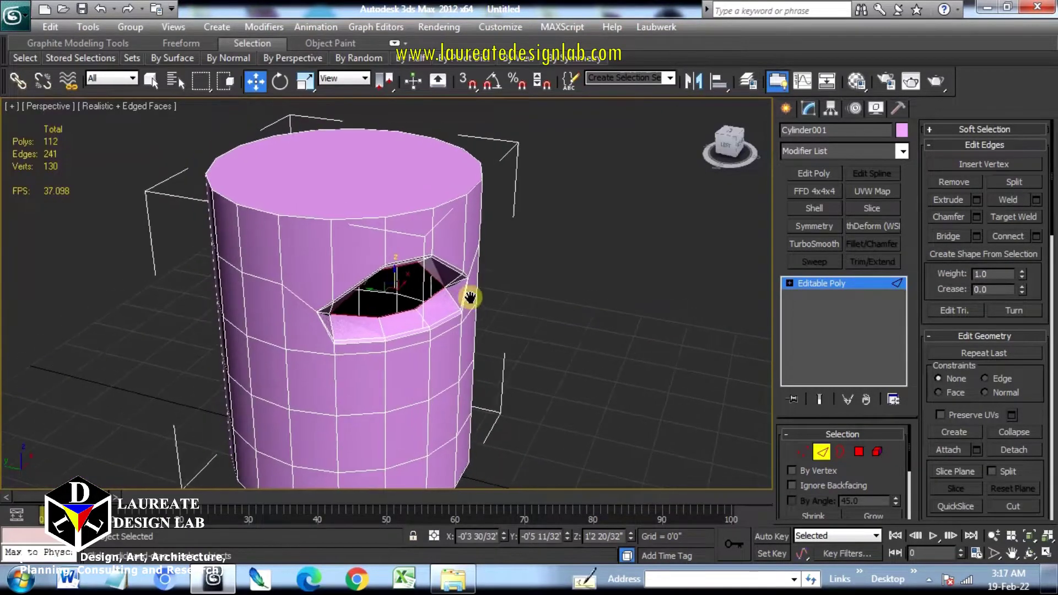
pyautogui.click(559, 312)
# Connect the ring of edges crossing the opening's inner wall with 2 segments, then clear the selection.
pyautogui.keyDown('alt'); pyautogui.moveTo(413, 303); pyautogui.dragTo(395, 276, button='middle'); pyautogui.keyUp('alt')
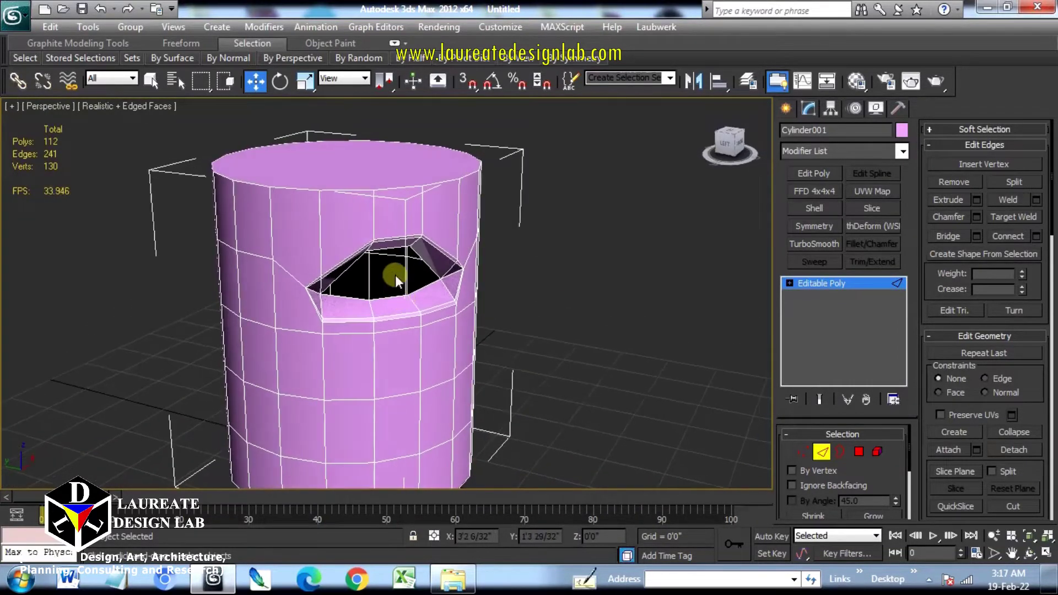
pyautogui.scroll(5, 408, 280)
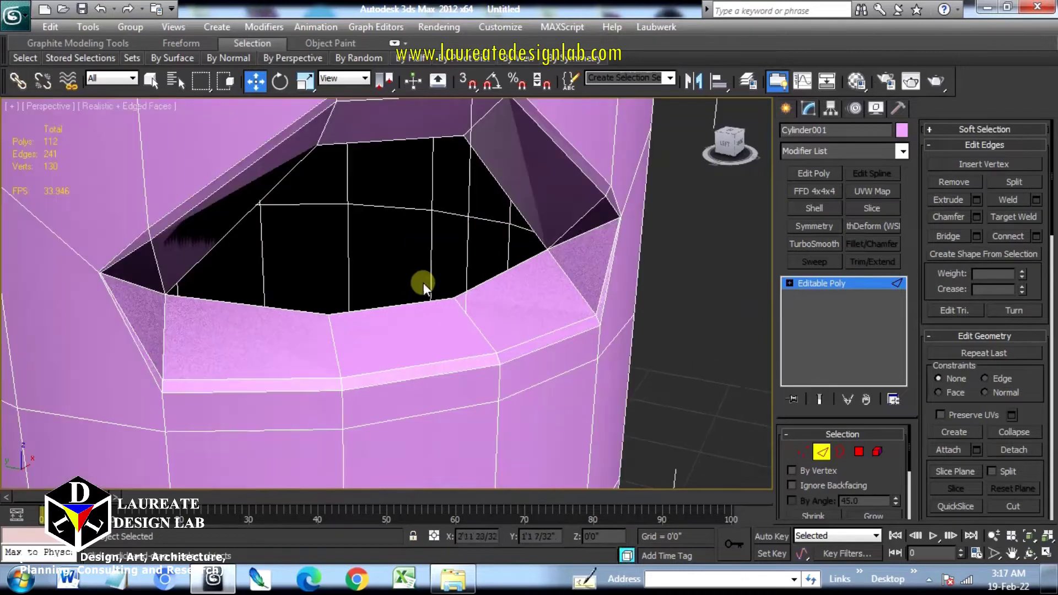
pyautogui.click(335, 352)
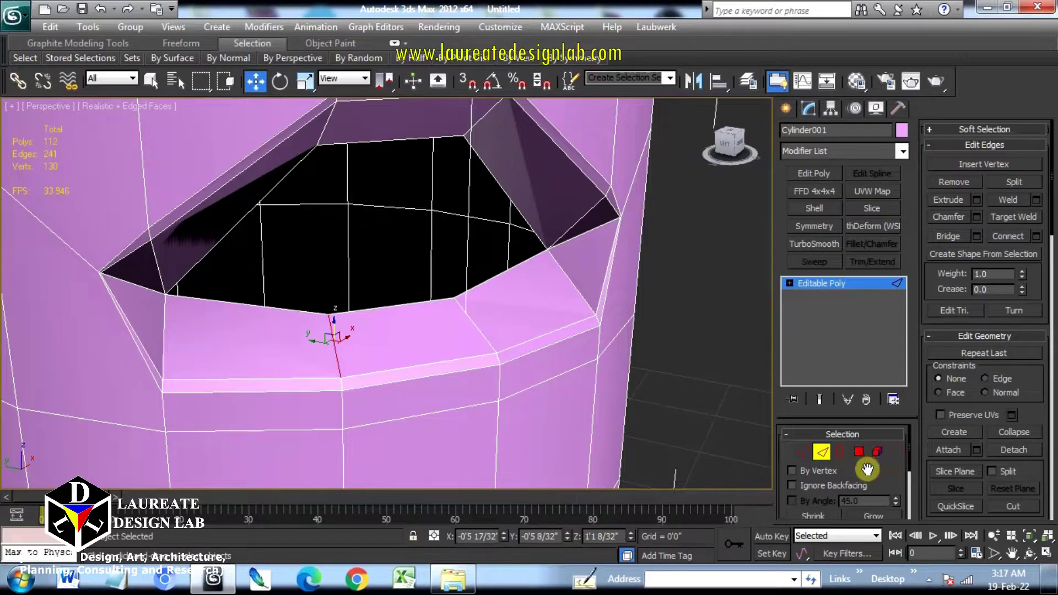
pyautogui.moveTo(867, 470); pyautogui.dragTo(875, 405)
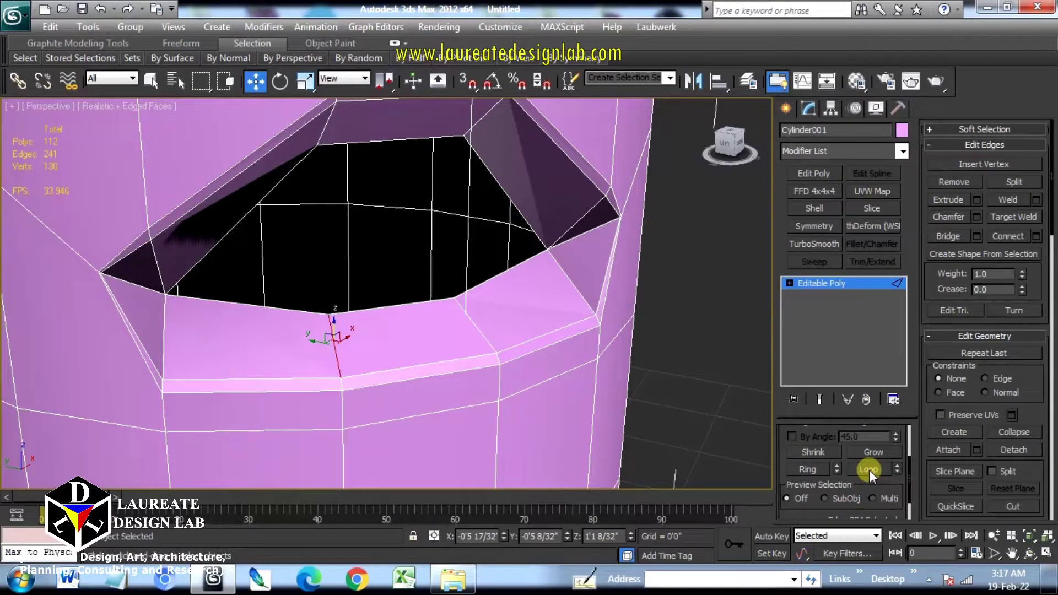
pyautogui.click(813, 468)
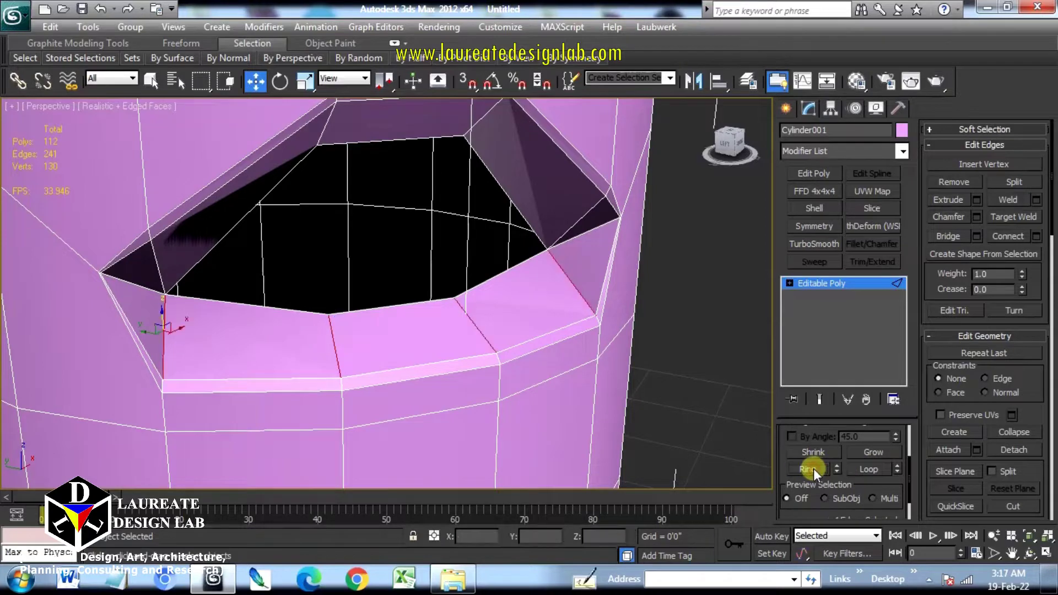
pyautogui.keyDown('alt'); pyautogui.moveTo(587, 364); pyautogui.dragTo(595, 371, button='middle'); pyautogui.keyUp('alt')
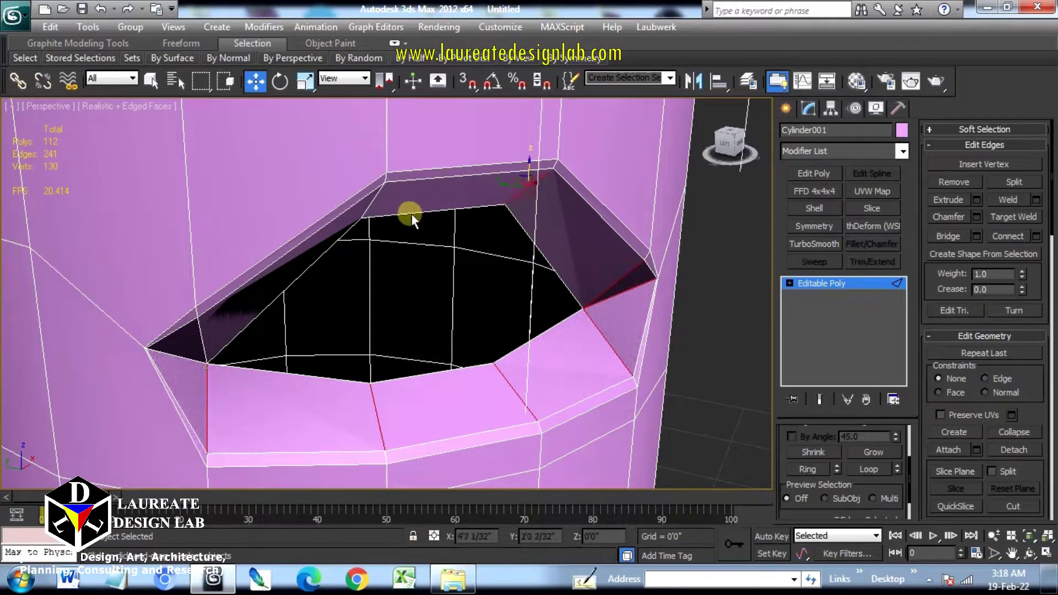
pyautogui.keyDown('alt'); pyautogui.moveTo(331, 245); pyautogui.dragTo(317, 199, button='middle'); pyautogui.keyUp('alt')
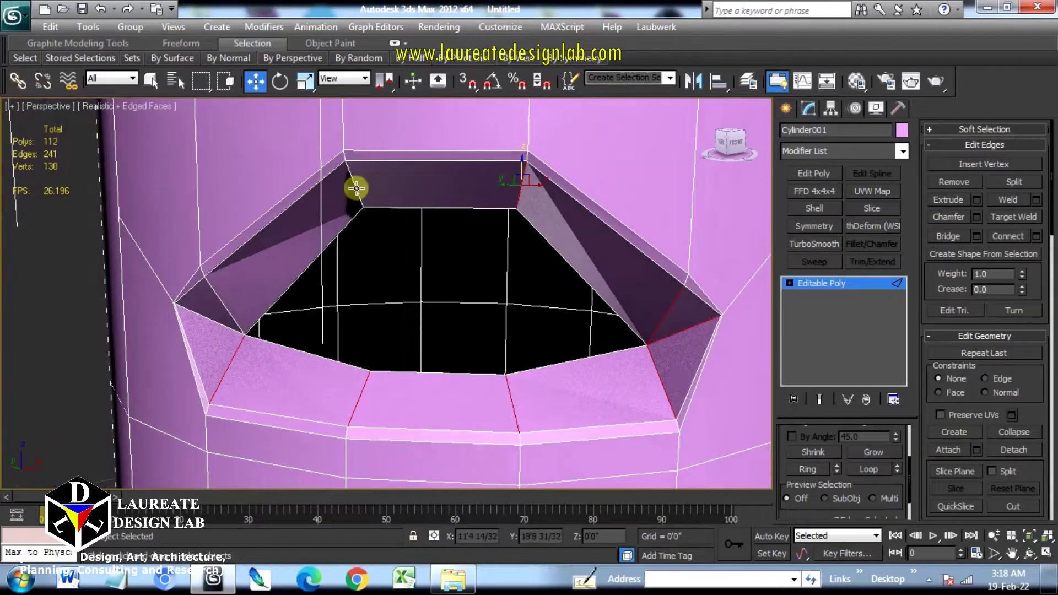
pyautogui.keyDown('ctrl'); pyautogui.click(220, 298); pyautogui.keyUp('ctrl')
pyautogui.keyDown('ctrl'); pyautogui.click(216, 321); pyautogui.keyUp('ctrl')
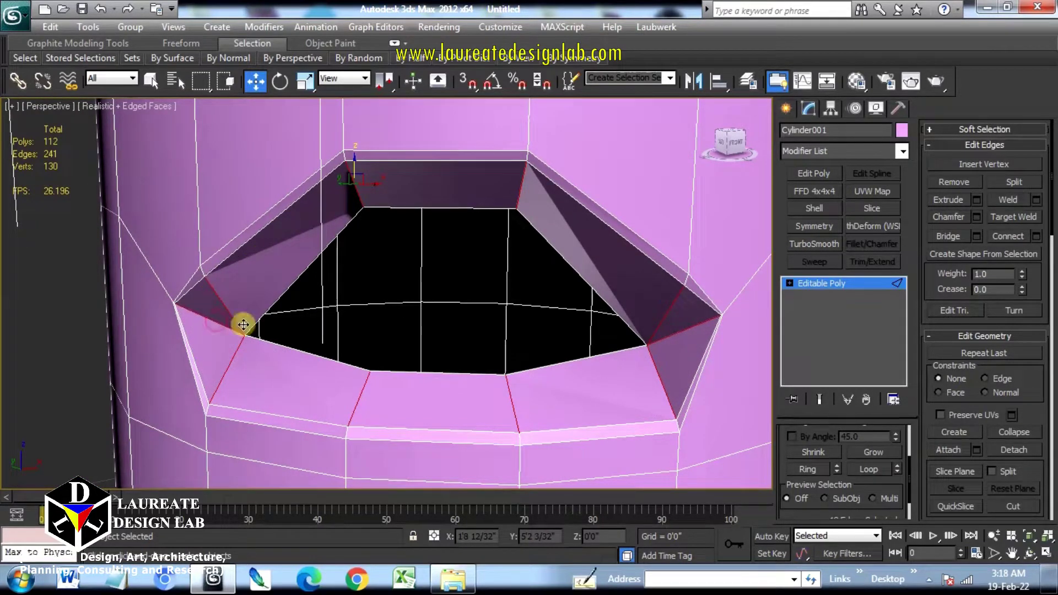
pyautogui.click(1034, 236)
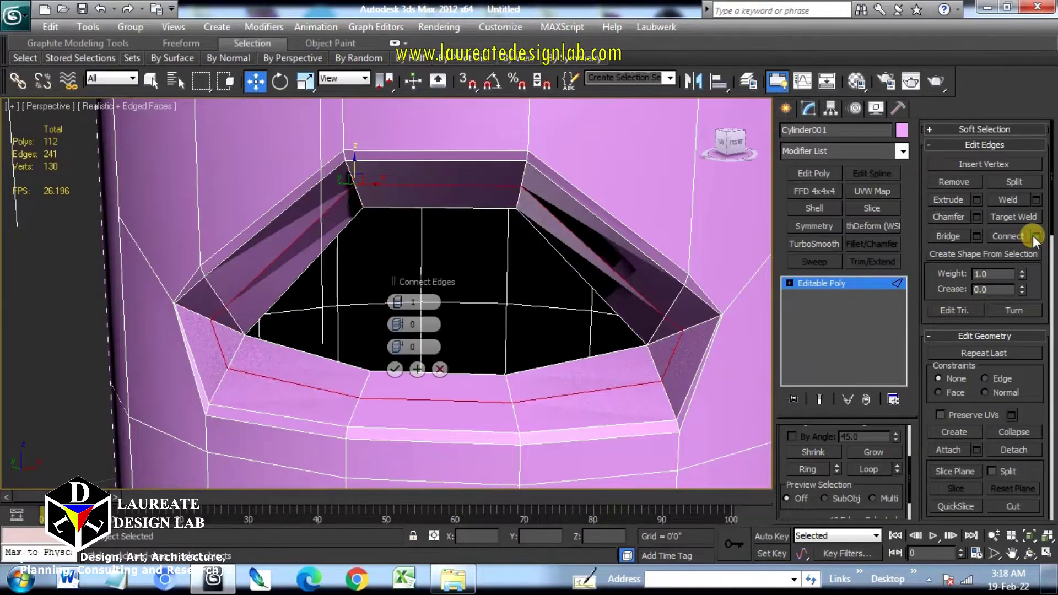
pyautogui.click(401, 302)
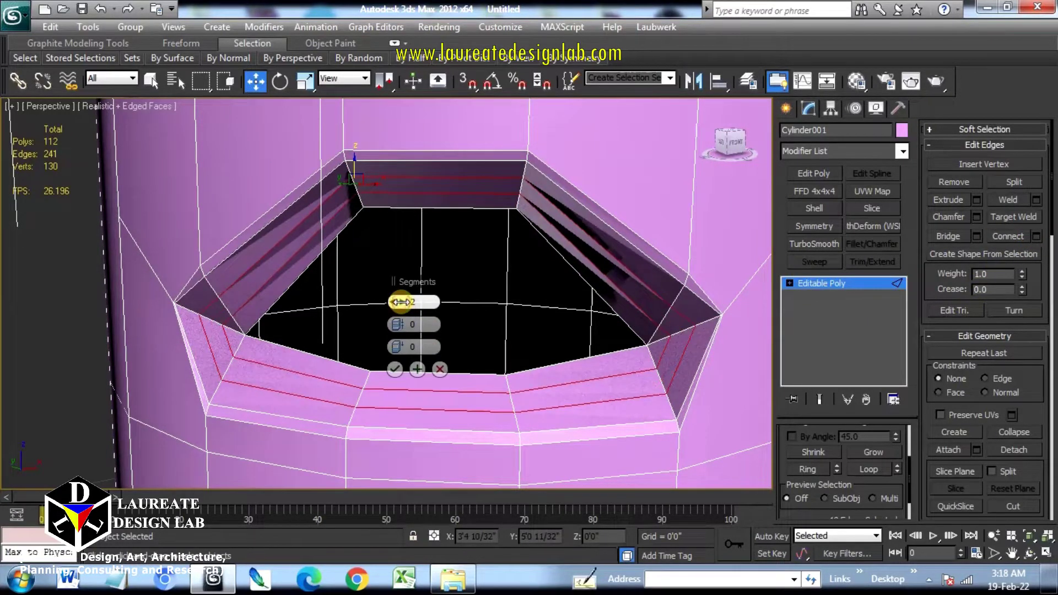
pyautogui.click(396, 369)
pyautogui.keyDown('alt'); pyautogui.moveTo(432, 314); pyautogui.dragTo(484, 341, button='middle'); pyautogui.keyUp('alt')
pyautogui.scroll(-6, 486, 342)
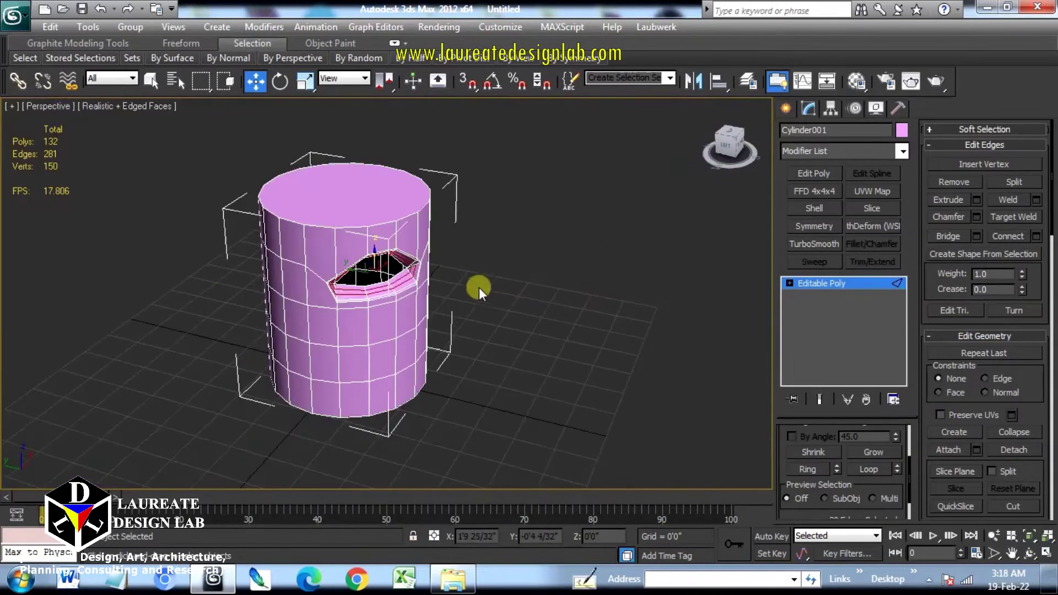
pyautogui.scroll(4, 480, 288)
pyautogui.moveTo(444, 302); pyautogui.dragTo(449, 267, button='middle')
pyautogui.click(617, 316)
# Select the full loop of the cylinder's lowest horizontal edges above the base and split it.
pyautogui.scroll(-3, 523, 333)
pyautogui.moveTo(513, 383); pyautogui.dragTo(460, 325, button='middle')
pyautogui.scroll(3, 520, 355)
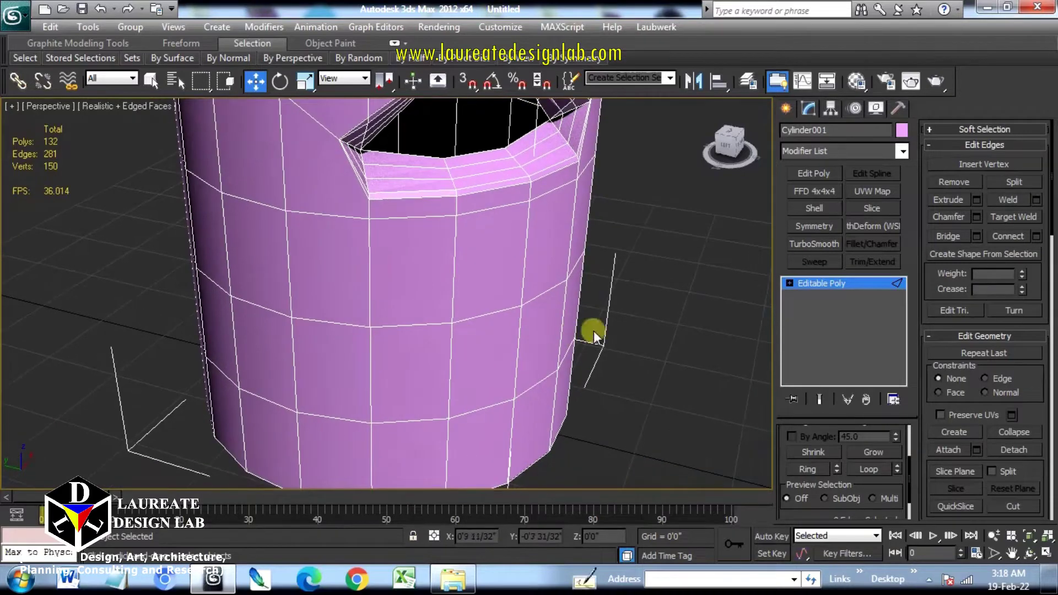
pyautogui.click(789, 284)
pyautogui.click(805, 308)
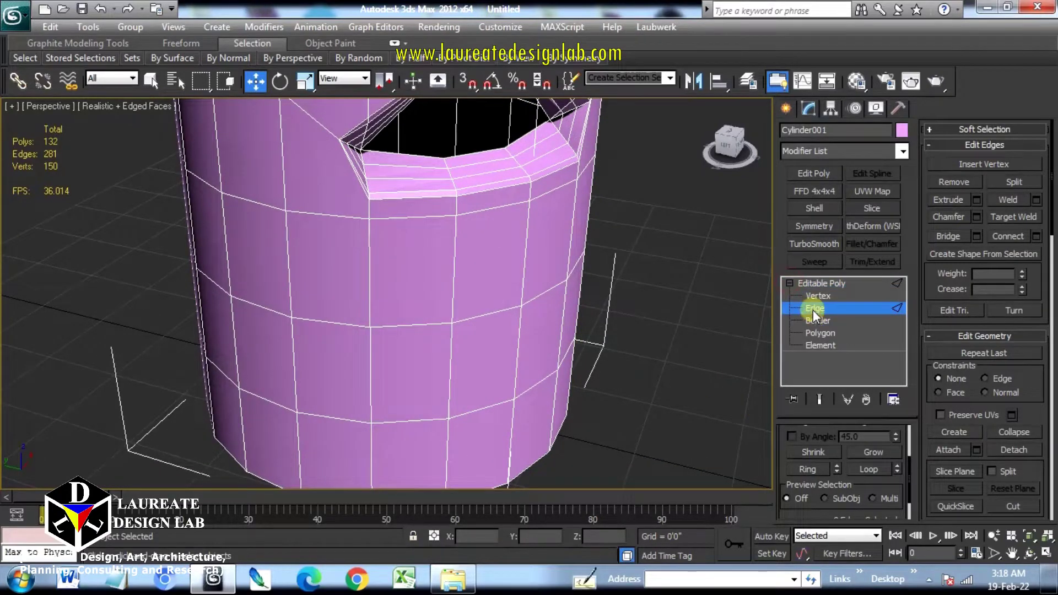
pyautogui.click(813, 309)
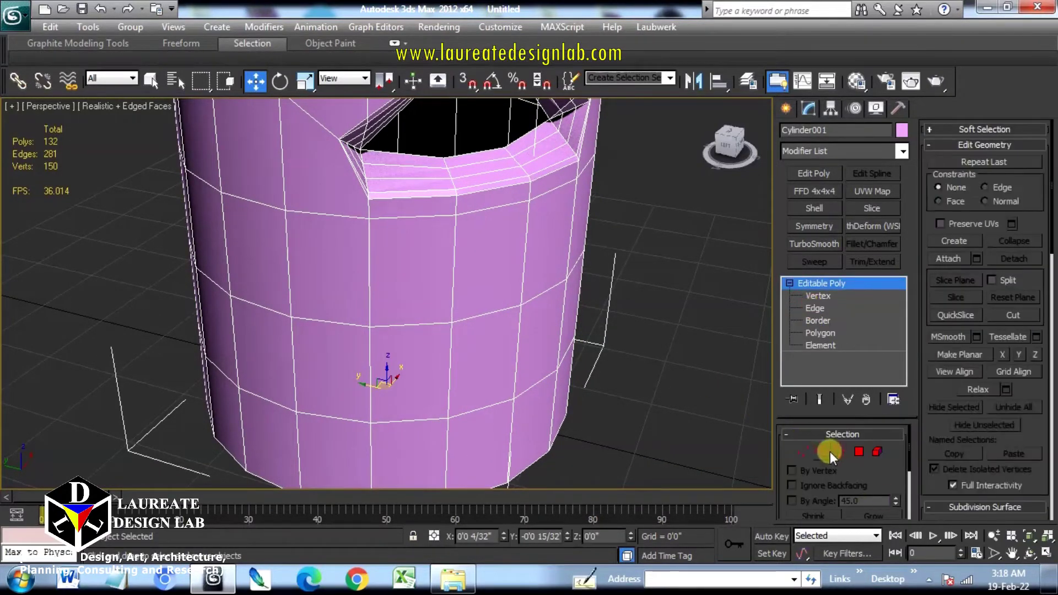
pyautogui.click(829, 452)
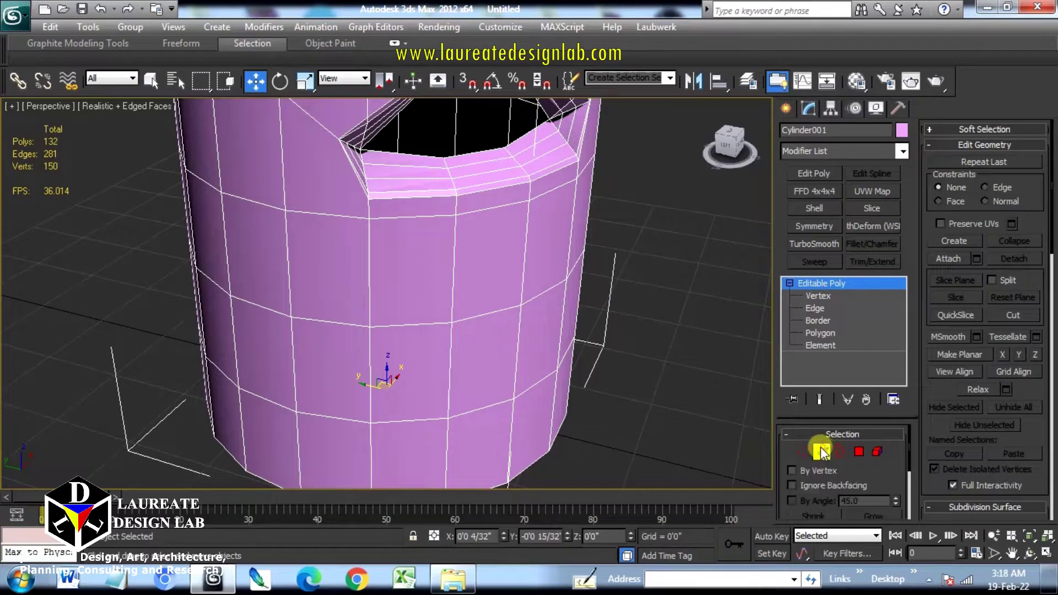
pyautogui.click(485, 408)
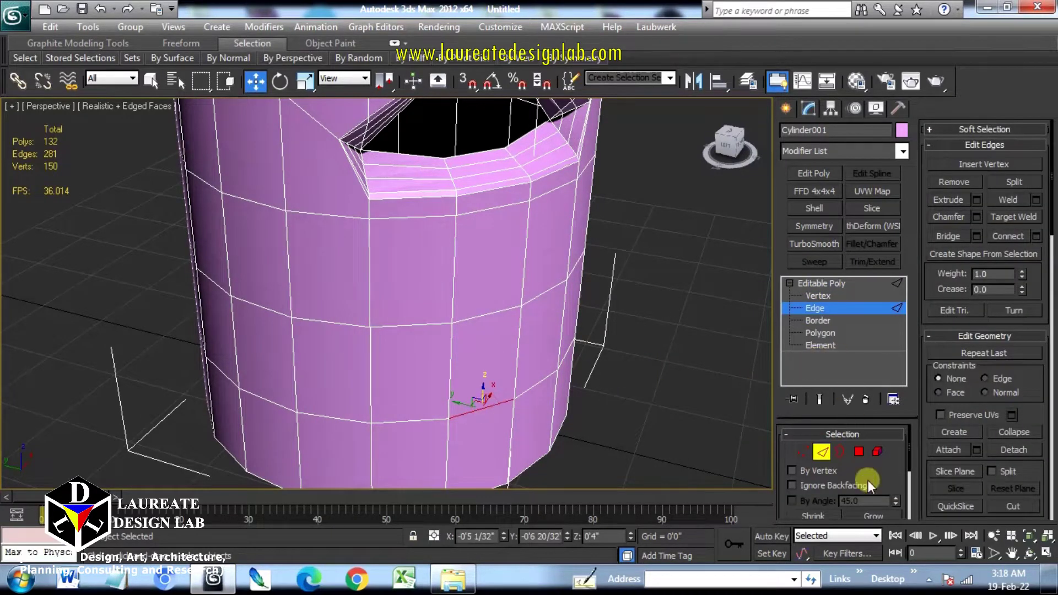
pyautogui.moveTo(871, 472); pyautogui.dragTo(872, 421)
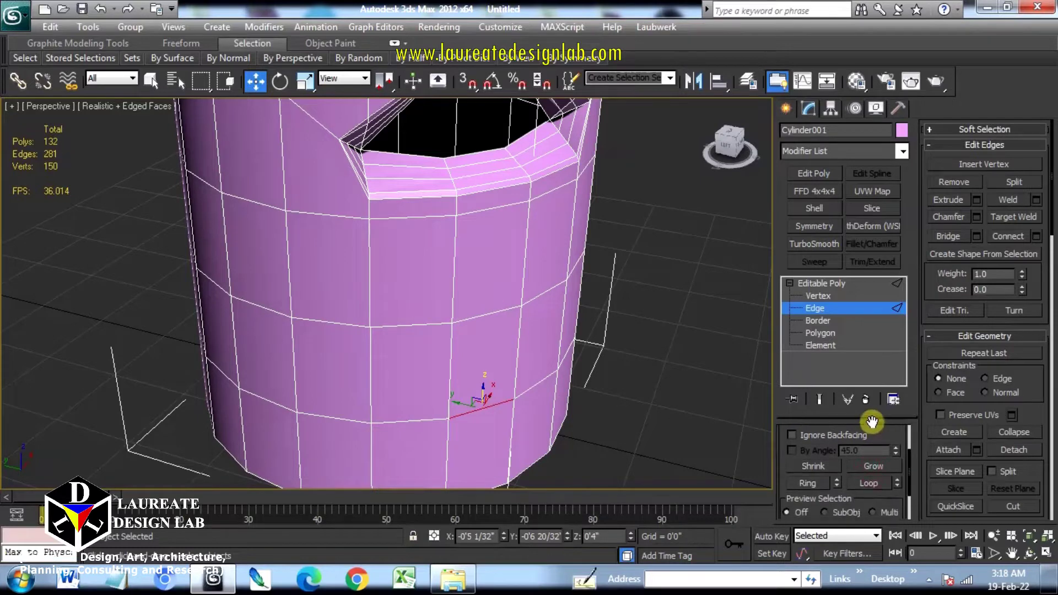
pyautogui.click(867, 483)
pyautogui.moveTo(548, 390); pyautogui.dragTo(551, 395, button='middle')
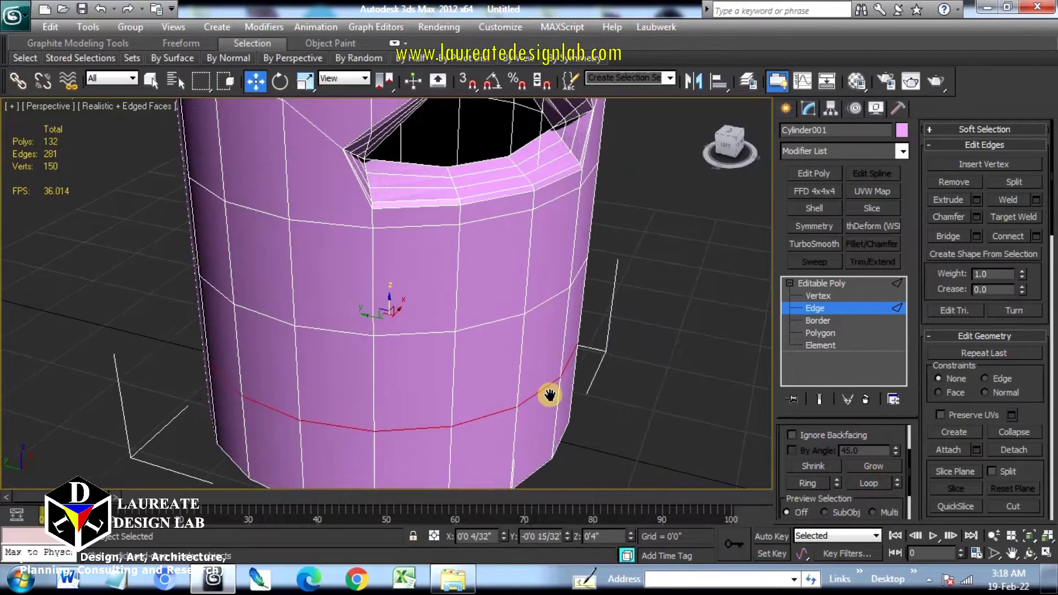
pyautogui.click(1015, 181)
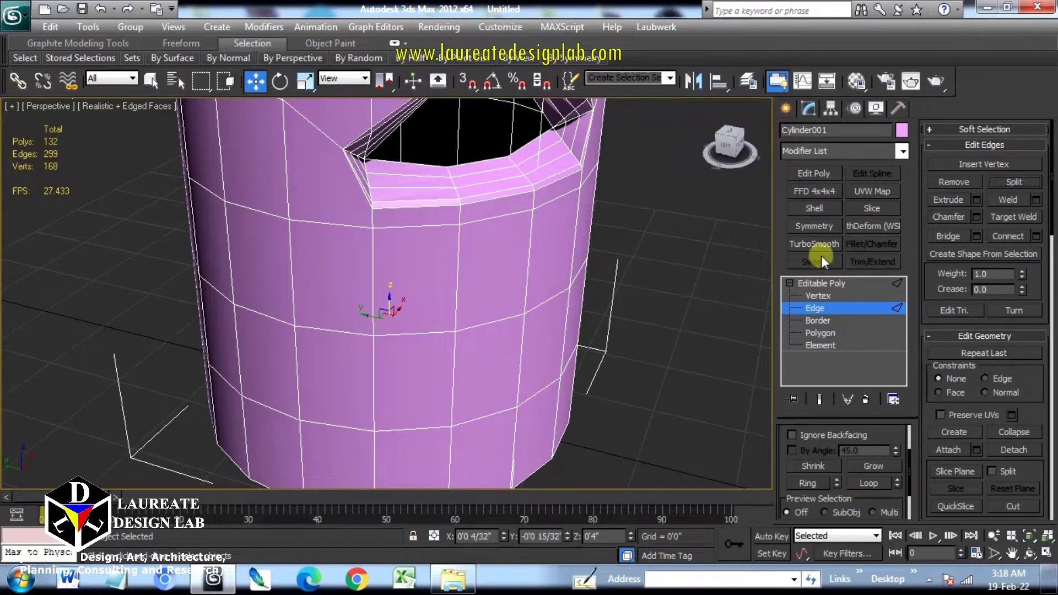
# Extrude the split edge loop outward with height 0'3 10/32" and width 0'2 3/32", applying it and continuing.
pyautogui.click(978, 200)
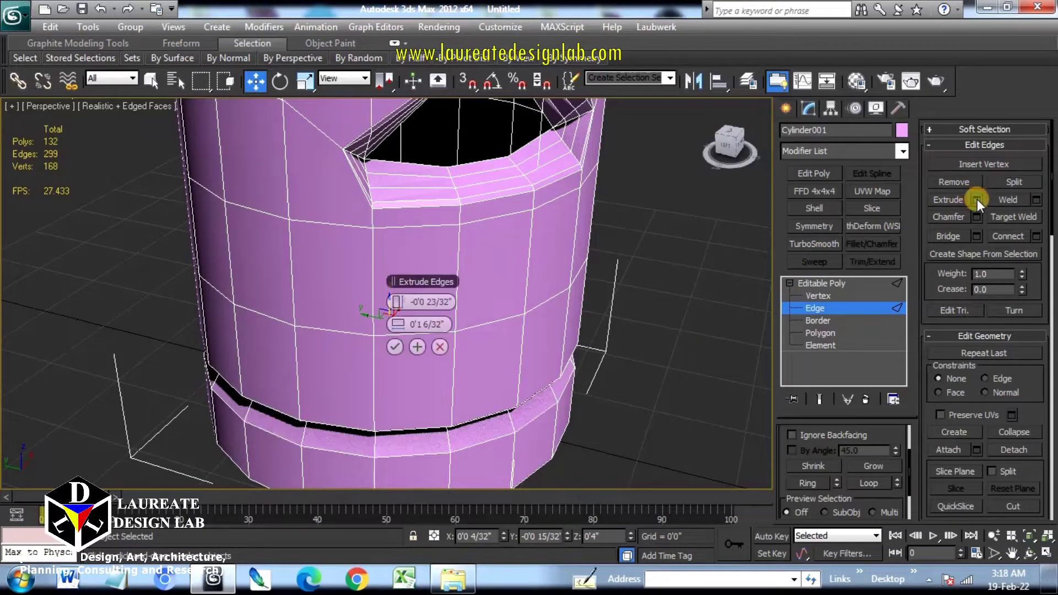
pyautogui.keyDown('alt'); pyautogui.moveTo(420, 375); pyautogui.dragTo(423, 340, button='middle'); pyautogui.keyUp('alt')
pyautogui.moveTo(396, 305); pyautogui.dragTo(453, 302)
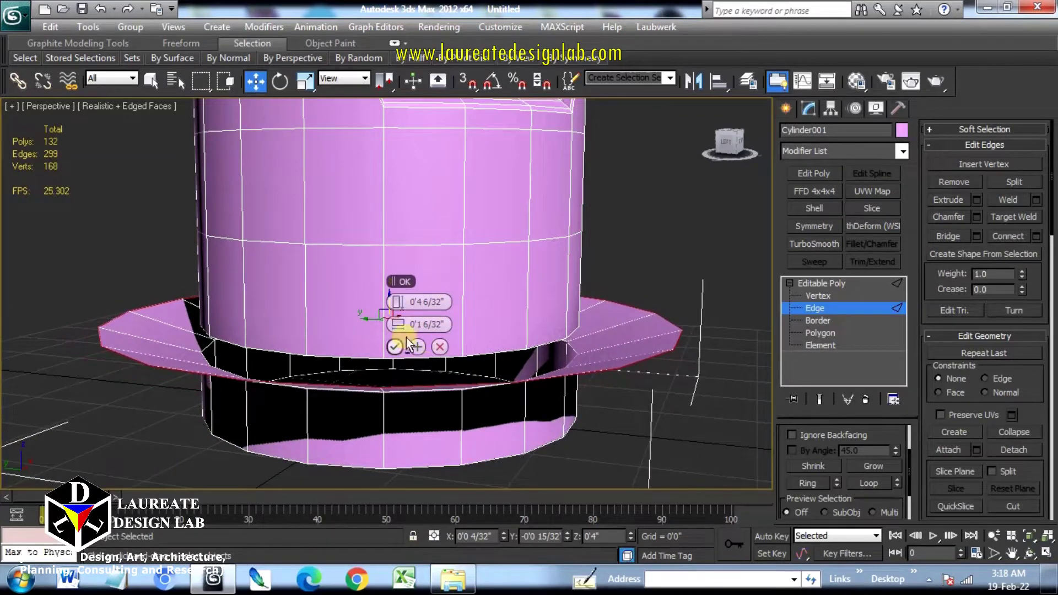
pyautogui.keyDown('alt'); pyautogui.moveTo(487, 319); pyautogui.dragTo(477, 339, button='middle'); pyautogui.keyUp('alt')
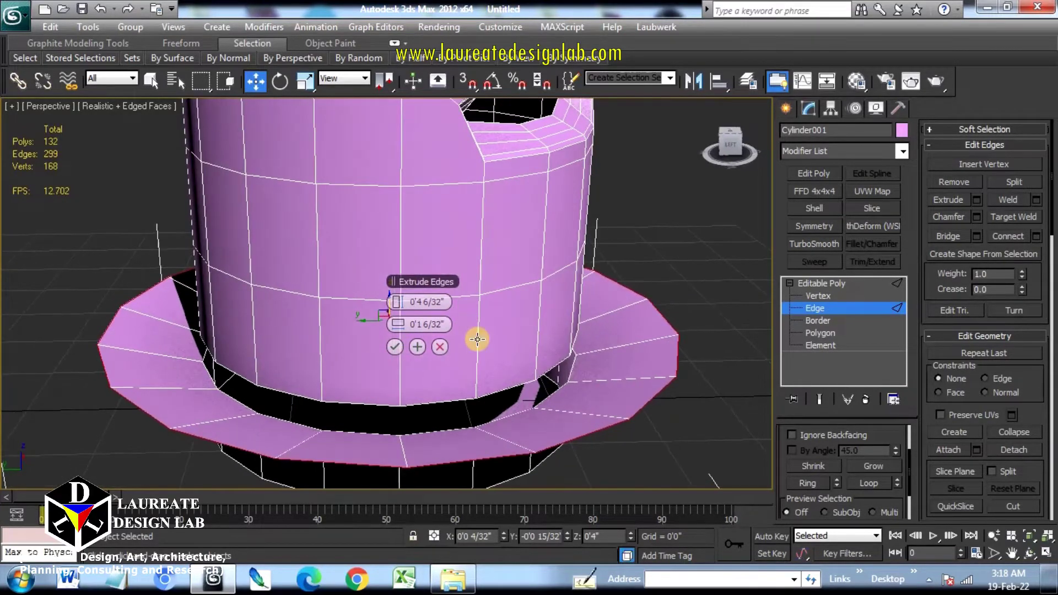
pyautogui.moveTo(401, 325)
pyautogui.mouseDown()
pyautogui.moveTo(415, 325)
pyautogui.moveTo(403, 326)
pyautogui.moveTo(398, 301)
pyautogui.moveTo(389, 313)
pyautogui.mouseUp()
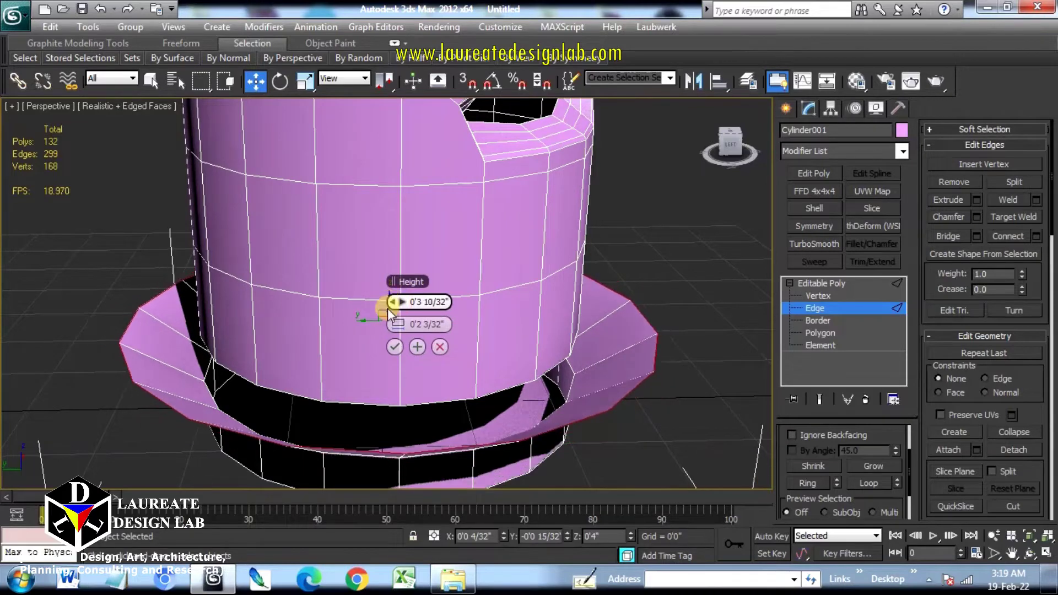
pyautogui.click(418, 346)
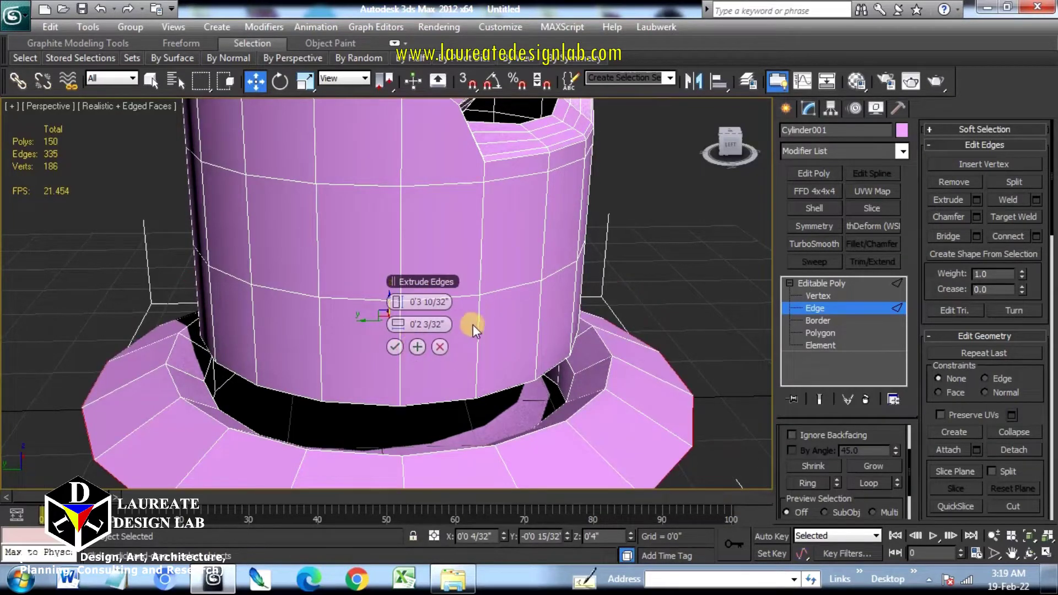
# Apply a second extrusion to the flange's outer edges with height 0'3 10/32" and width 0'2 27/32".
pyautogui.moveTo(473, 326); pyautogui.dragTo(471, 285, button='middle')
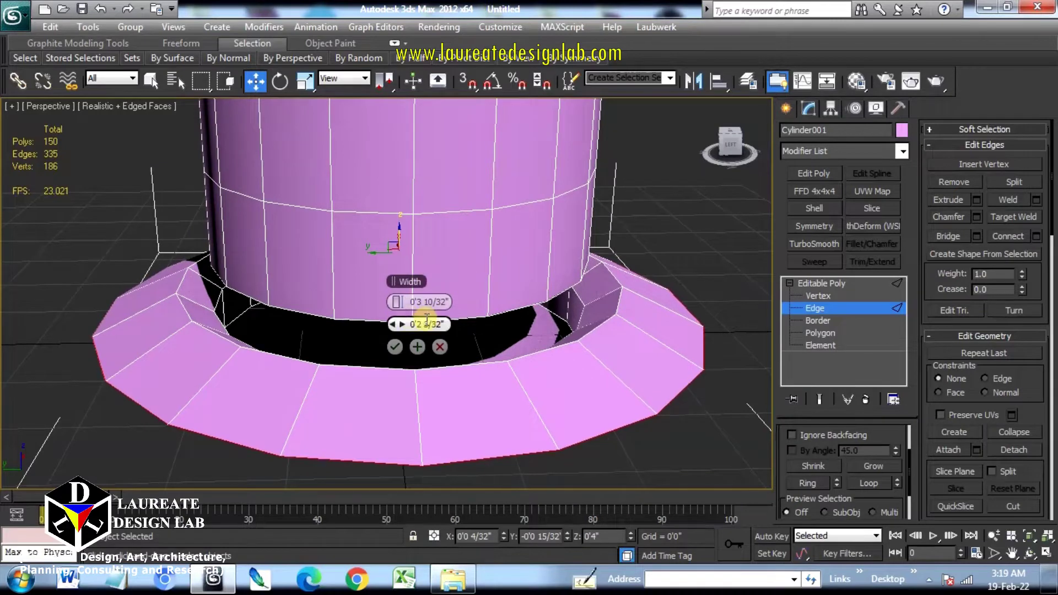
pyautogui.moveTo(403, 323)
pyautogui.mouseDown()
pyautogui.moveTo(424, 325)
pyautogui.moveTo(410, 324)
pyautogui.mouseUp()
pyautogui.click(417, 347)
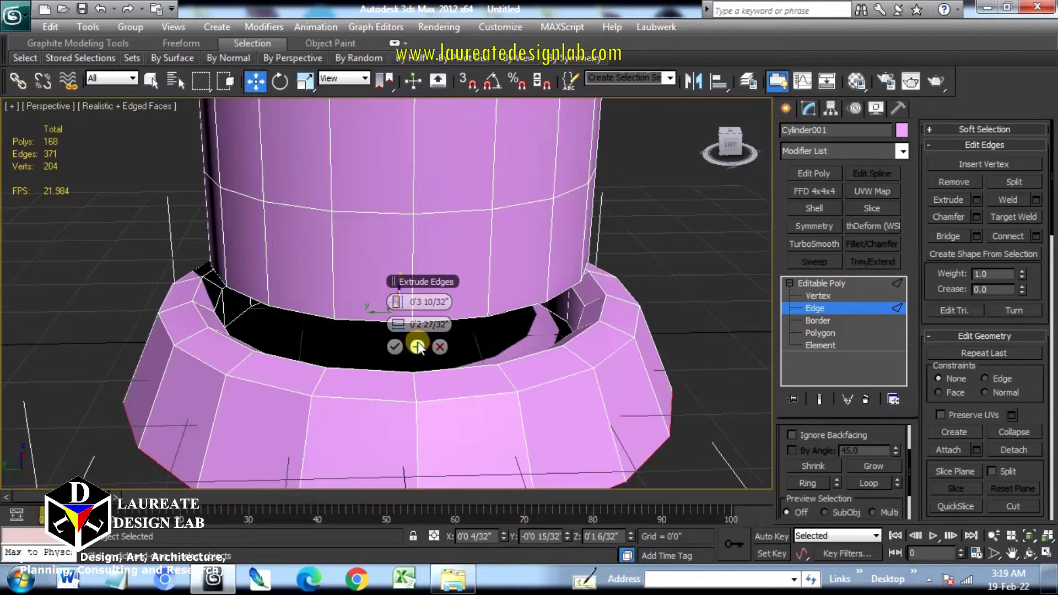
# Scale the flange's rim edges up uniformly and commit a third extrusion with height 0'3 10/32" and width 0'2 27/32".
pyautogui.moveTo(418, 341); pyautogui.dragTo(466, 286, button='middle')
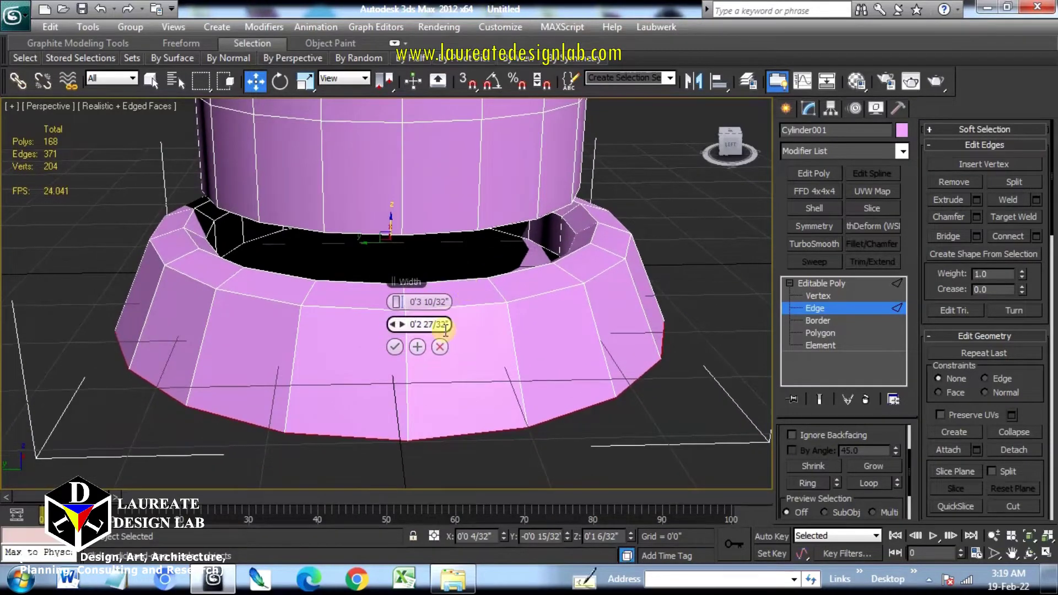
pyautogui.moveTo(426, 371); pyautogui.dragTo(433, 380, button='middle')
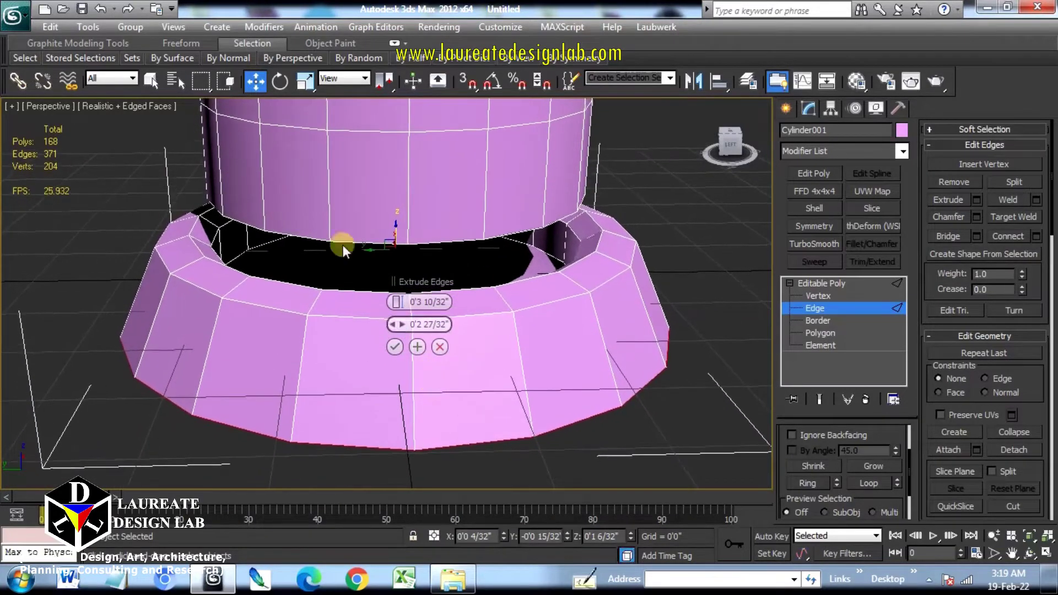
pyautogui.click(300, 81)
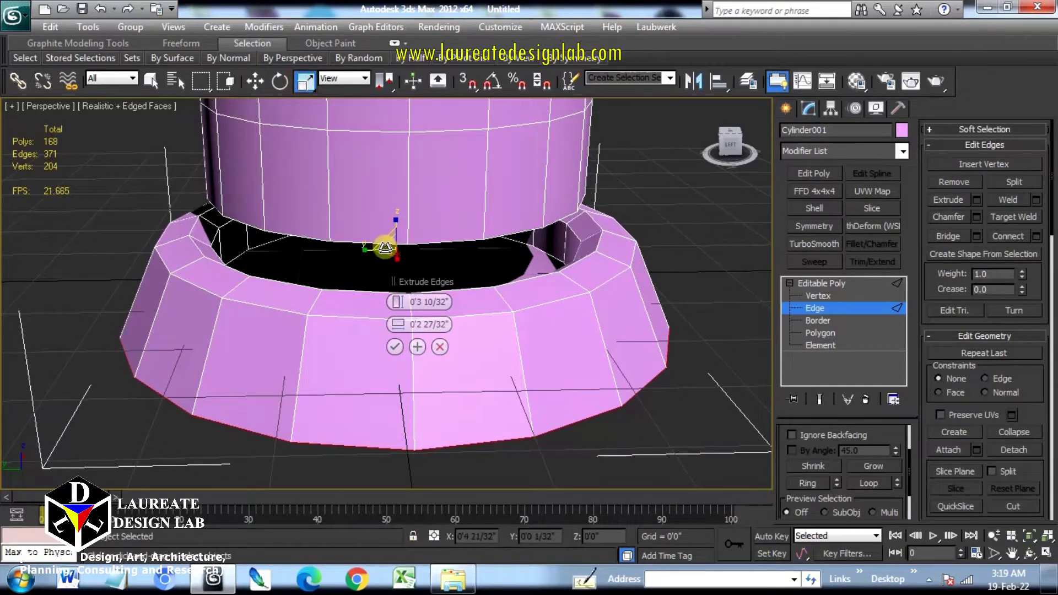
pyautogui.moveTo(393, 244); pyautogui.dragTo(401, 237)
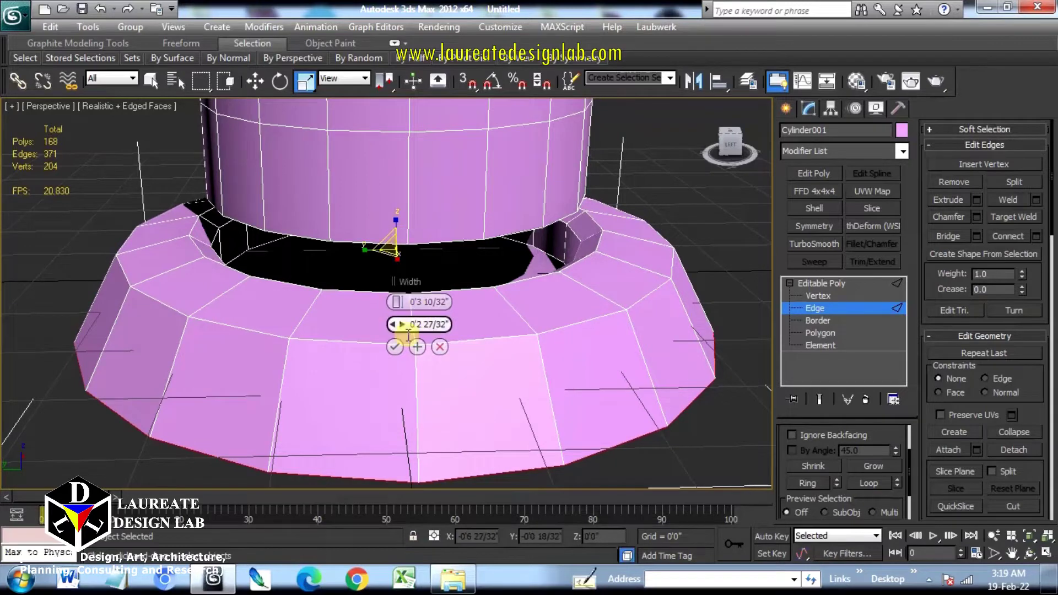
pyautogui.moveTo(568, 372); pyautogui.dragTo(555, 326, button='middle')
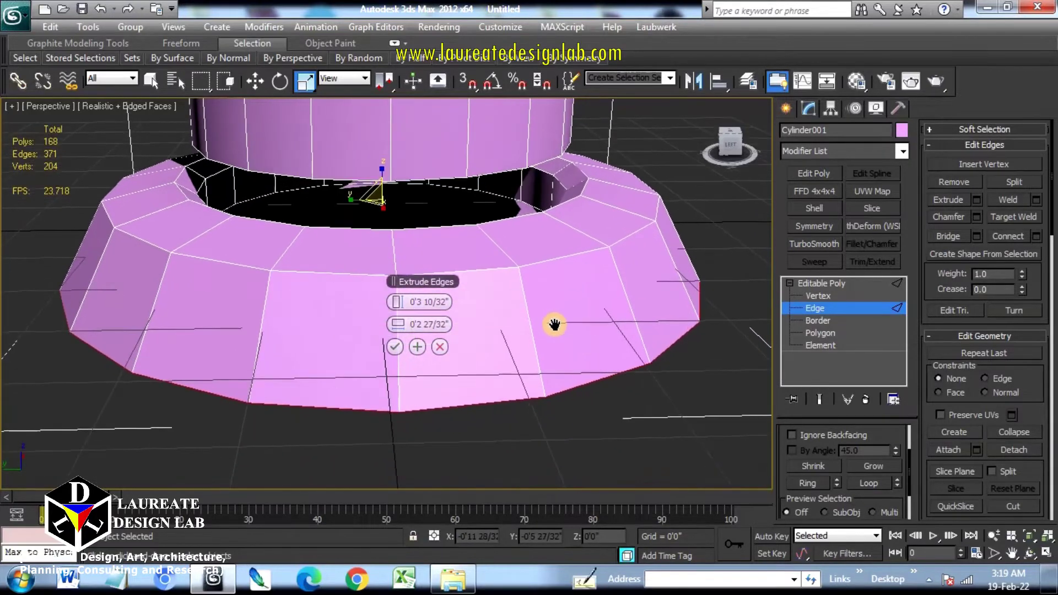
pyautogui.click(394, 347)
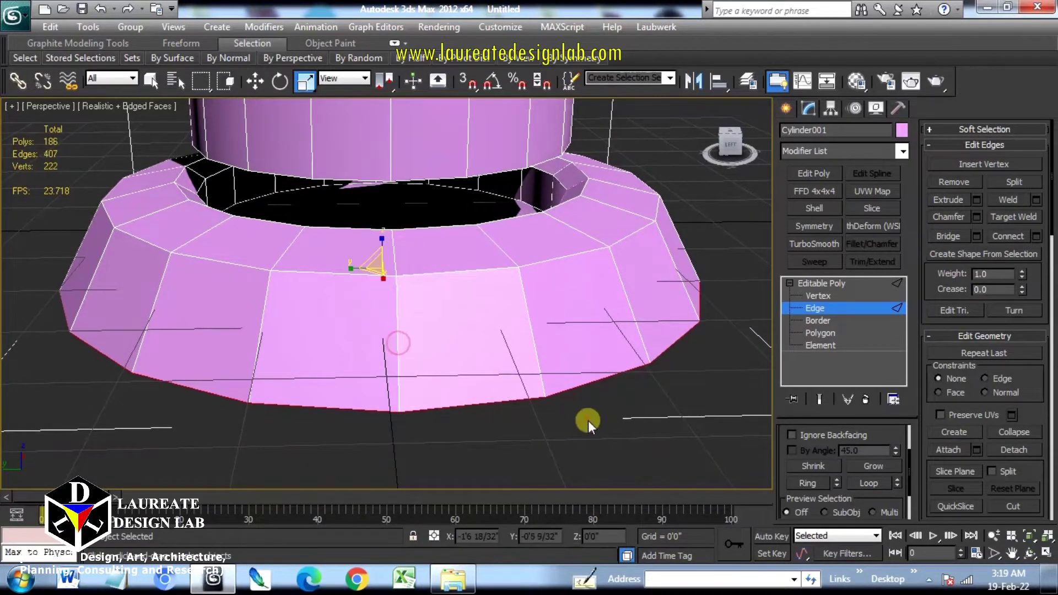
# Select all vertices of the flared base in the front view and raise them to about Z 0'2 28/32" against the cylinder body, then deselect the object.
pyautogui.moveTo(587, 421); pyautogui.dragTo(537, 357, button='middle')
pyautogui.scroll(-5, 537, 363)
pyautogui.click(819, 285)
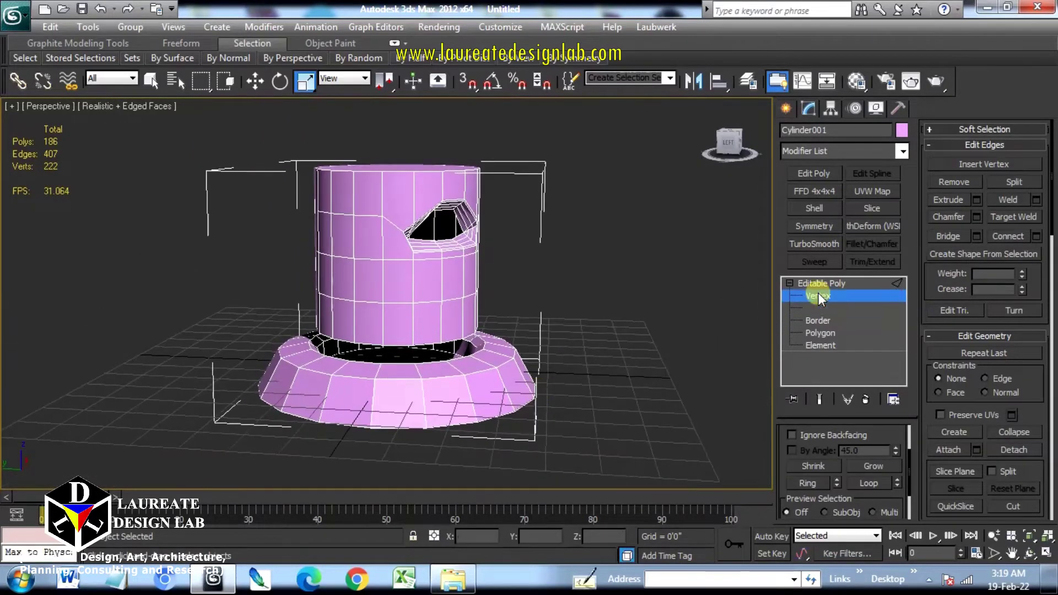
pyautogui.press('1')
pyautogui.press('f')
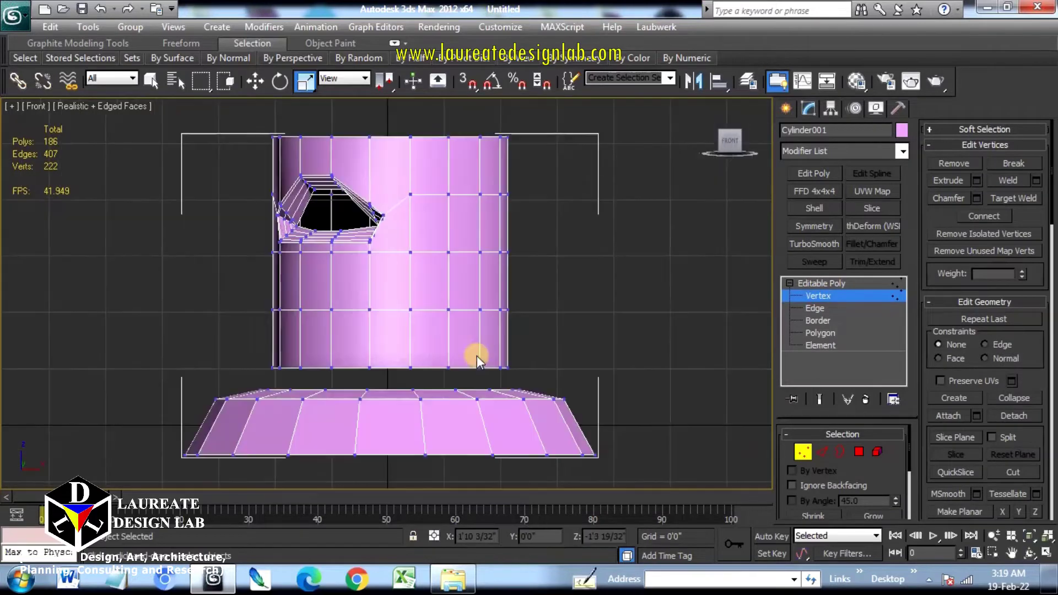
pyautogui.moveTo(464, 327); pyautogui.dragTo(502, 262, button='middle')
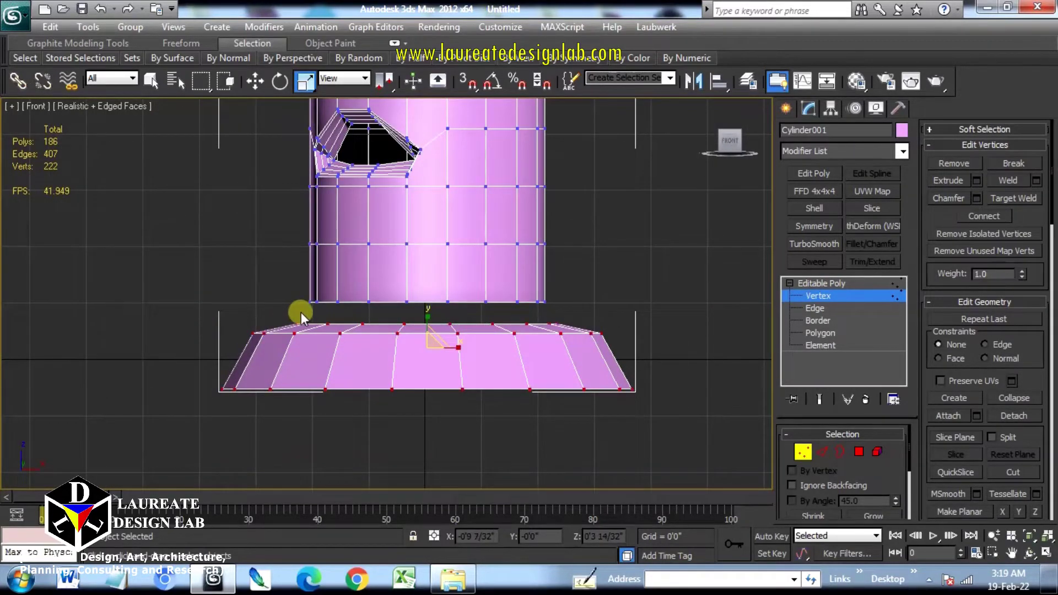
pyautogui.keyDown('alt'); pyautogui.moveTo(301, 312); pyautogui.dragTo(325, 338, button='middle'); pyautogui.keyUp('alt')
pyautogui.keyDown('alt'); pyautogui.moveTo(343, 336); pyautogui.dragTo(327, 338, button='middle'); pyautogui.keyUp('alt')
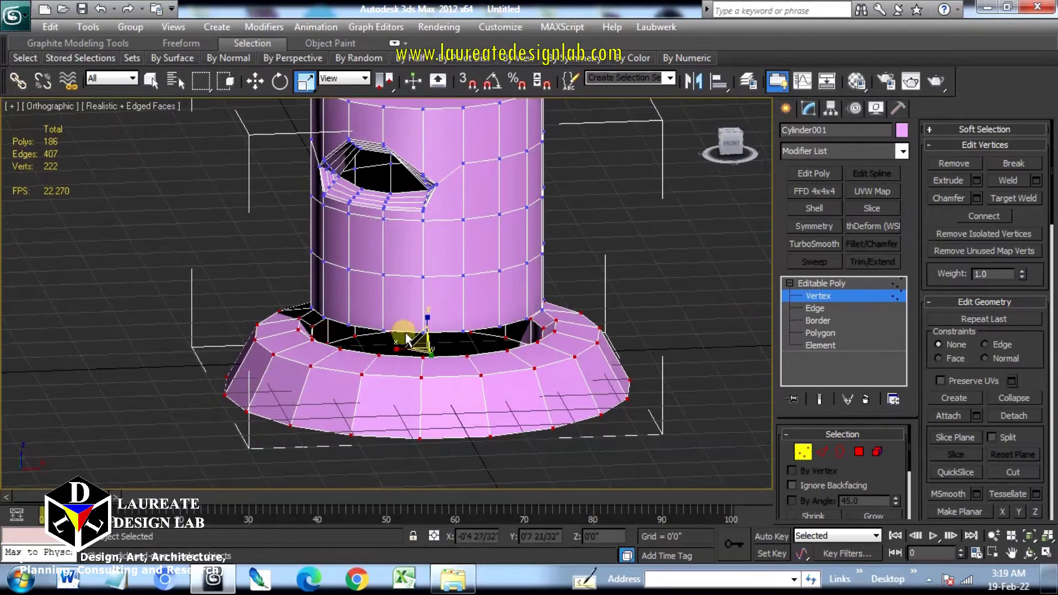
pyautogui.scroll(3, 484, 343)
pyautogui.moveTo(546, 345); pyautogui.dragTo(530, 339, button='middle')
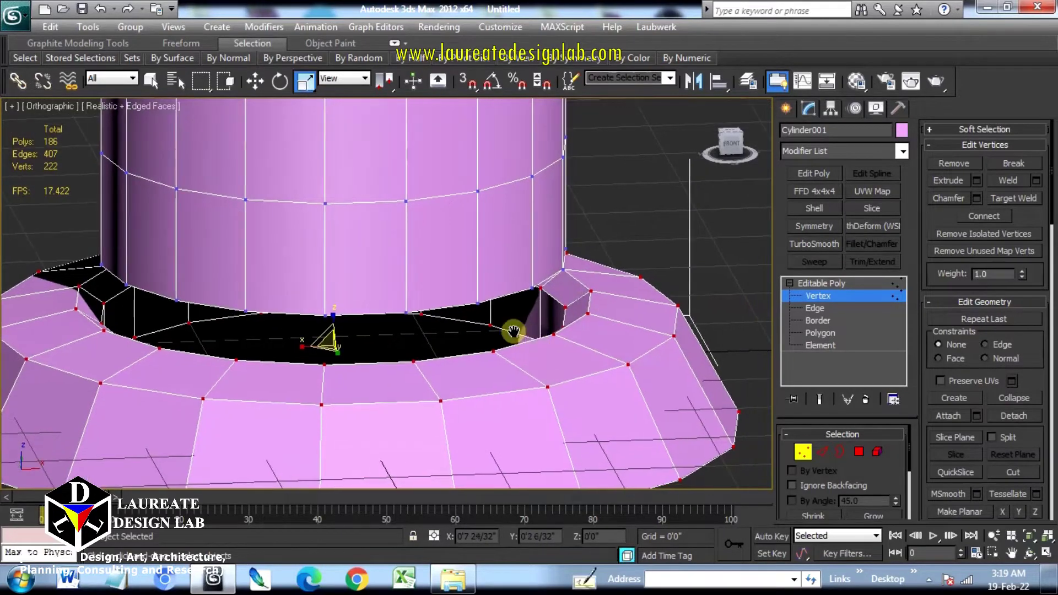
pyautogui.press('w')
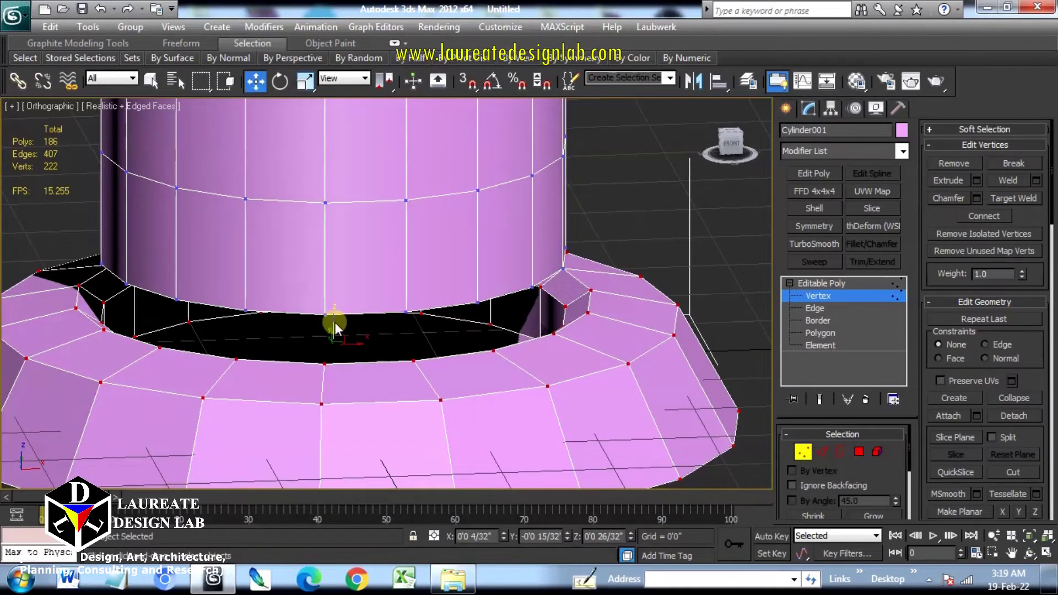
pyautogui.moveTo(335, 323); pyautogui.dragTo(350, 267)
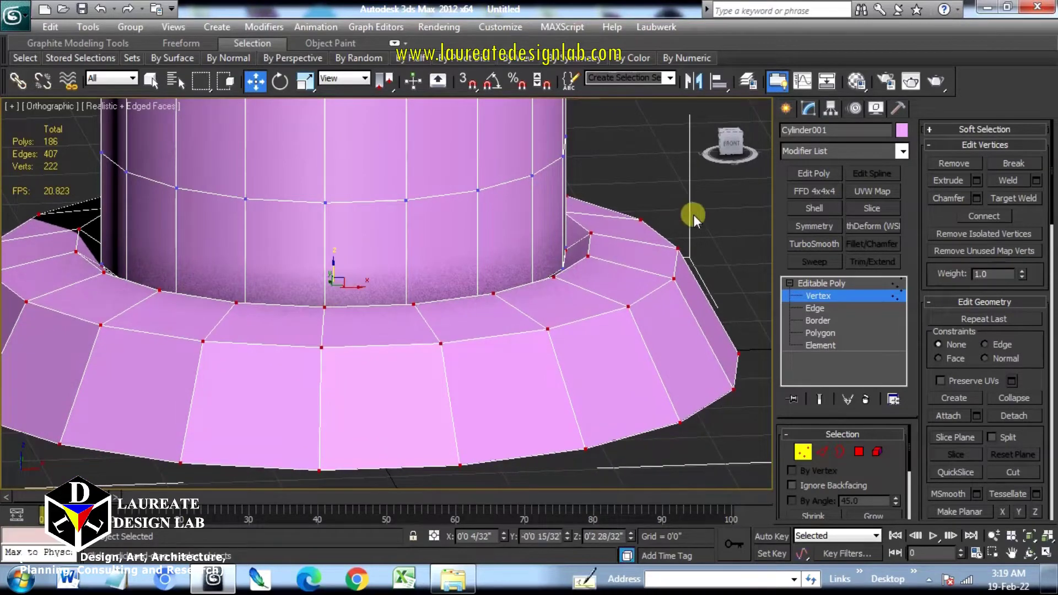
pyautogui.click(807, 449)
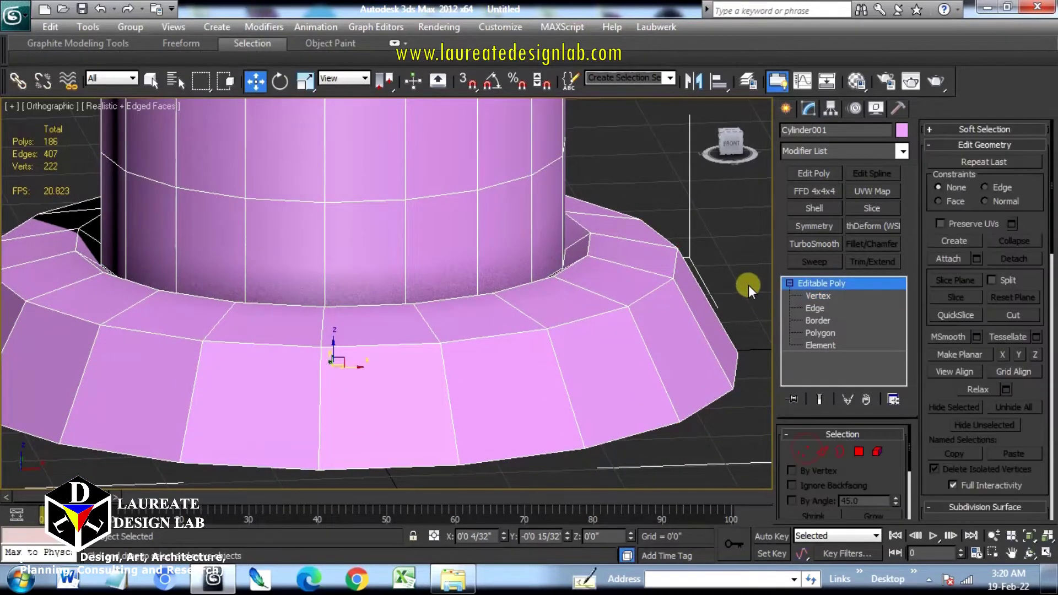
pyautogui.click(749, 286)
# Apply MeshSmooth with smoothness 1.0 to the cylinder's top cap polygon and leave polygon editing.
pyautogui.scroll(-2, 634, 315)
pyautogui.moveTo(558, 317); pyautogui.dragTo(585, 420, button='middle')
pyautogui.scroll(-3, 586, 419)
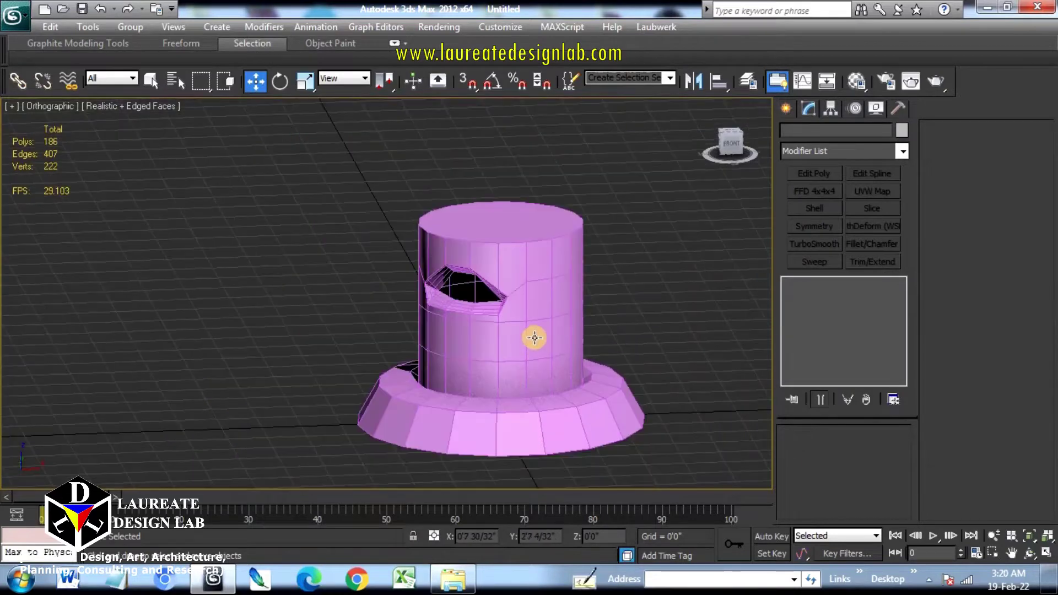
pyautogui.keyDown('alt'); pyautogui.moveTo(534, 338); pyautogui.dragTo(503, 331, button='middle'); pyautogui.keyUp('alt')
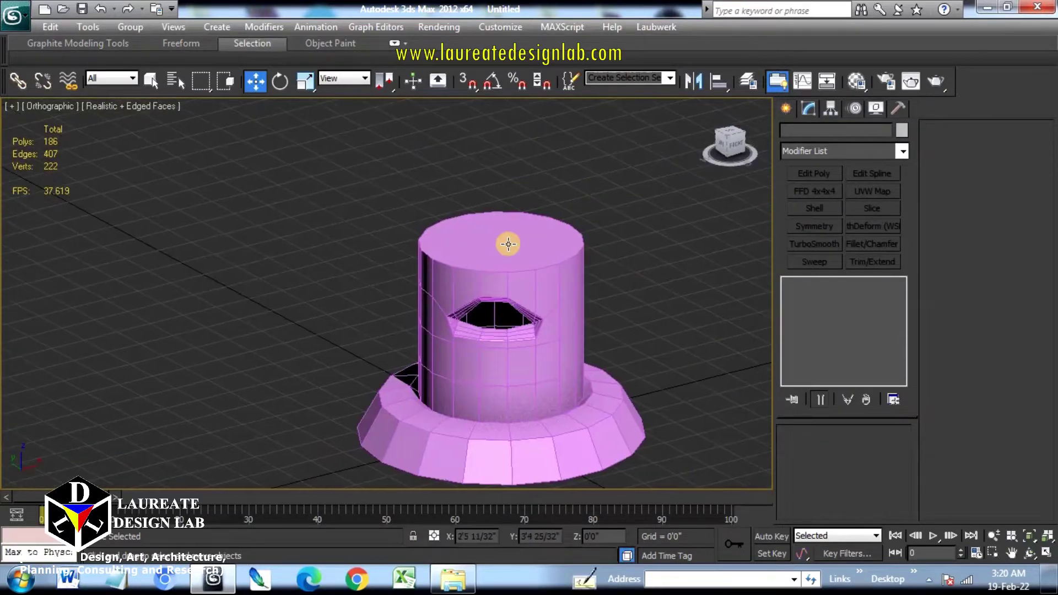
pyautogui.scroll(2, 516, 249)
pyautogui.click(524, 254)
pyautogui.moveTo(595, 304); pyautogui.dragTo(514, 228, button='middle')
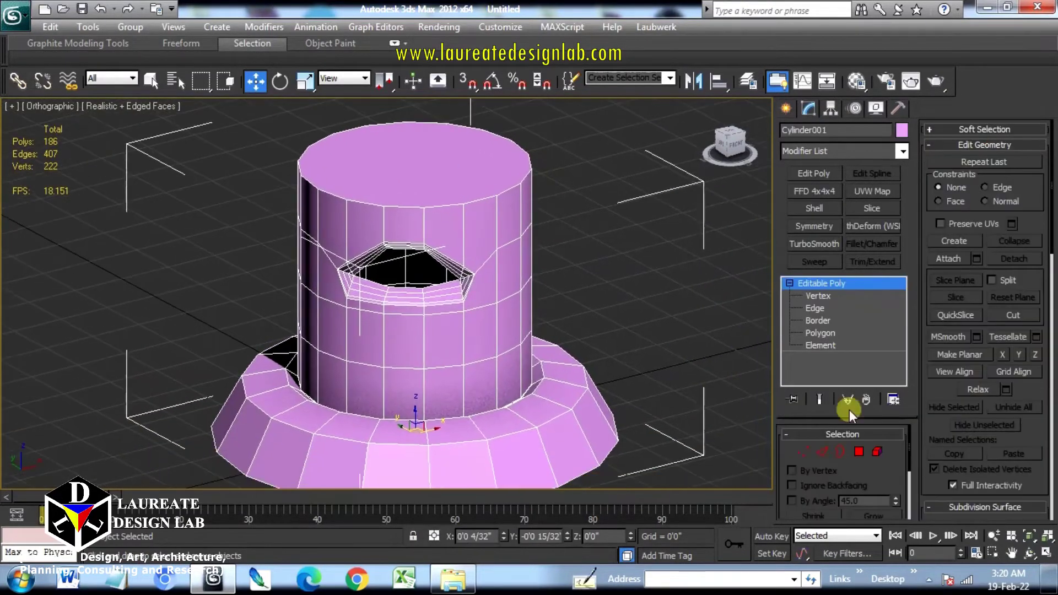
pyautogui.click(859, 452)
pyautogui.click(471, 175)
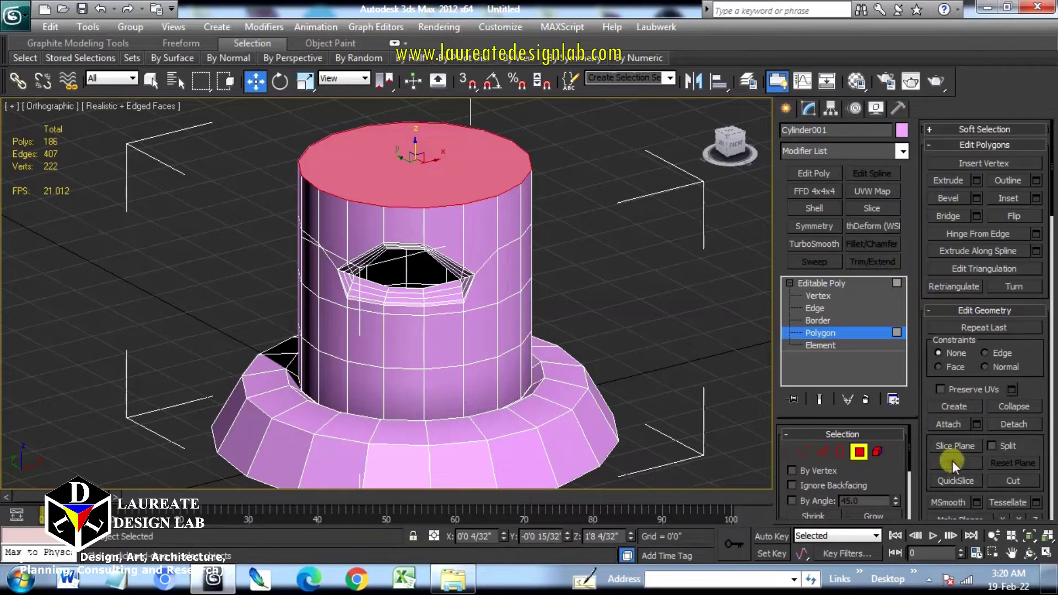
pyautogui.click(978, 503)
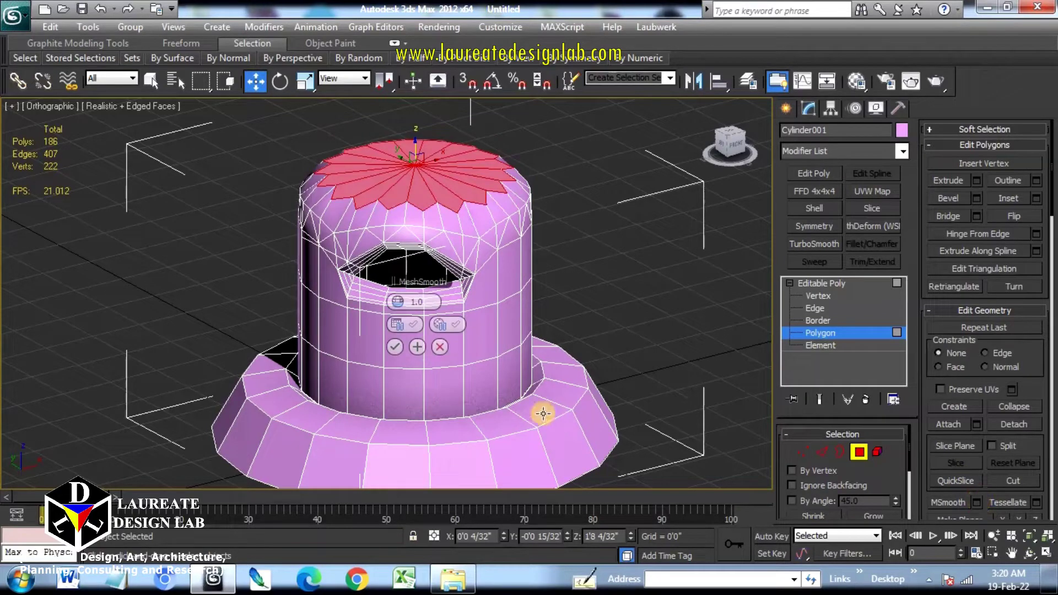
pyautogui.click(395, 347)
pyautogui.click(859, 452)
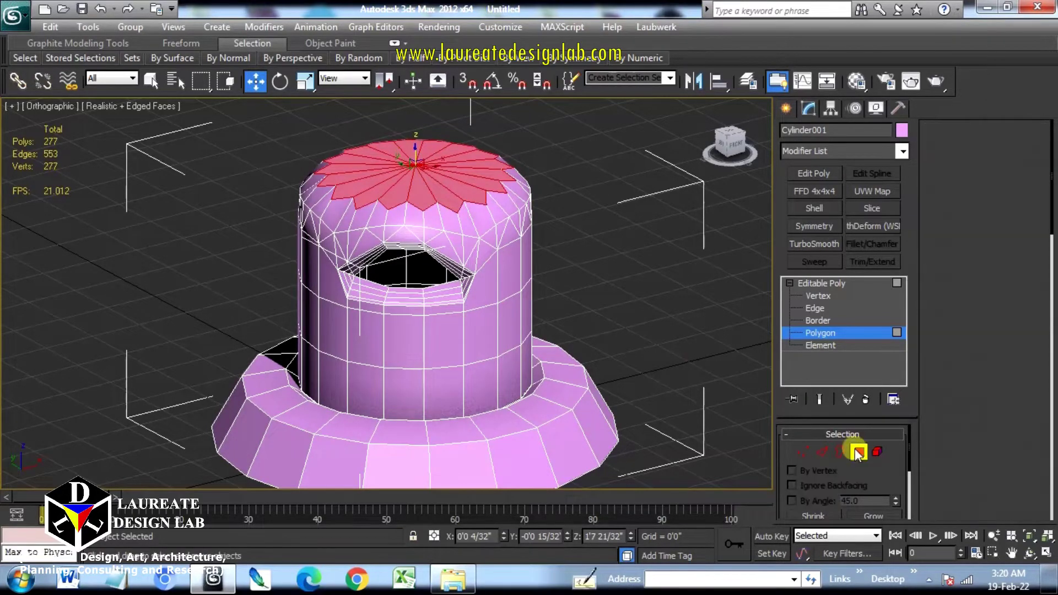
# Apply TurboSmooth to the cylinder with 2 iterations and hide the edged faces to preview the smoothed shape.
pyautogui.click(820, 243)
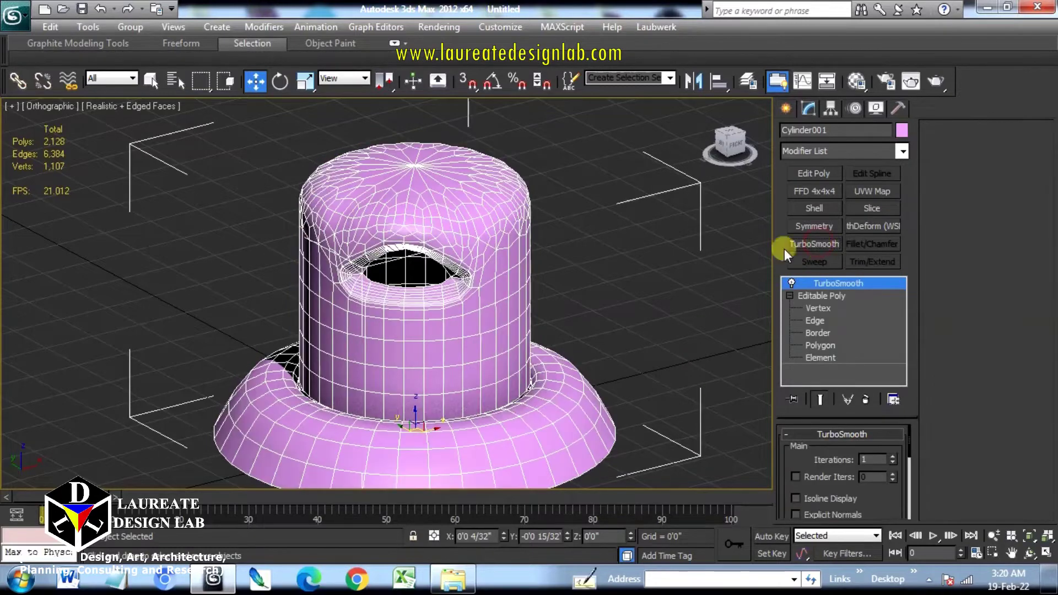
pyautogui.keyDown('alt'); pyautogui.moveTo(578, 276); pyautogui.dragTo(567, 321, button='middle'); pyautogui.keyUp('alt')
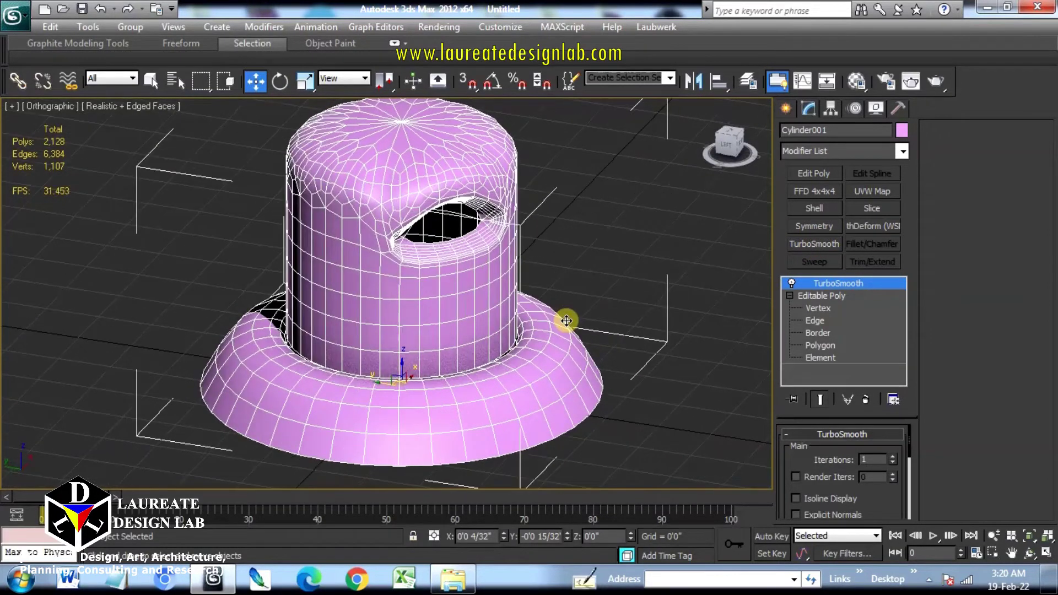
pyautogui.click(891, 455)
pyautogui.press('F4')
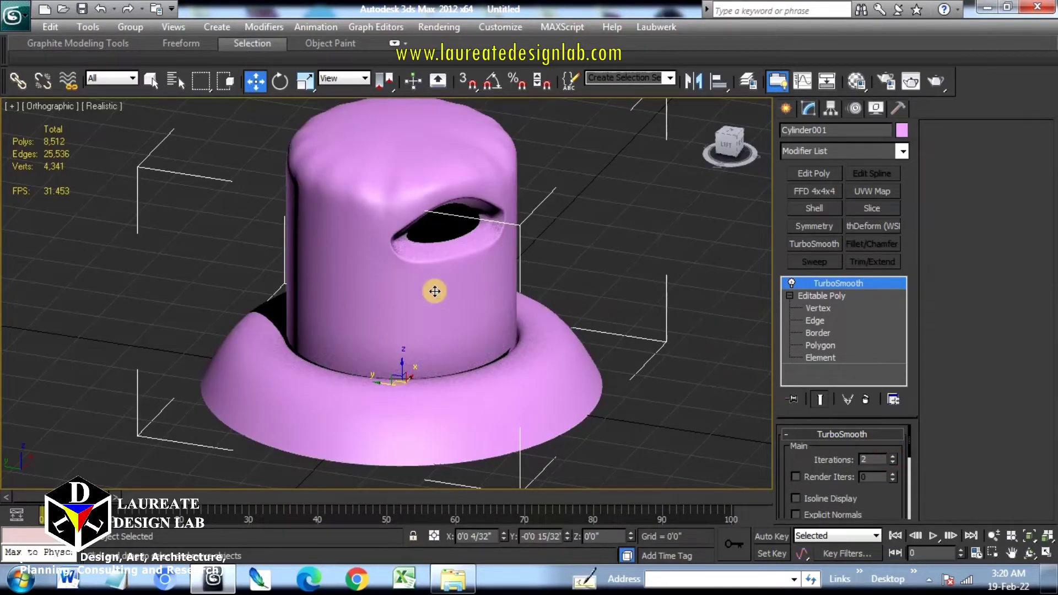
pyautogui.keyDown('alt'); pyautogui.moveTo(455, 302); pyautogui.dragTo(417, 304, button='middle'); pyautogui.keyUp('alt')
# Turn off the TurboSmooth effect, show the edged faces again and delete the modifier from the stack.
pyautogui.click(792, 283)
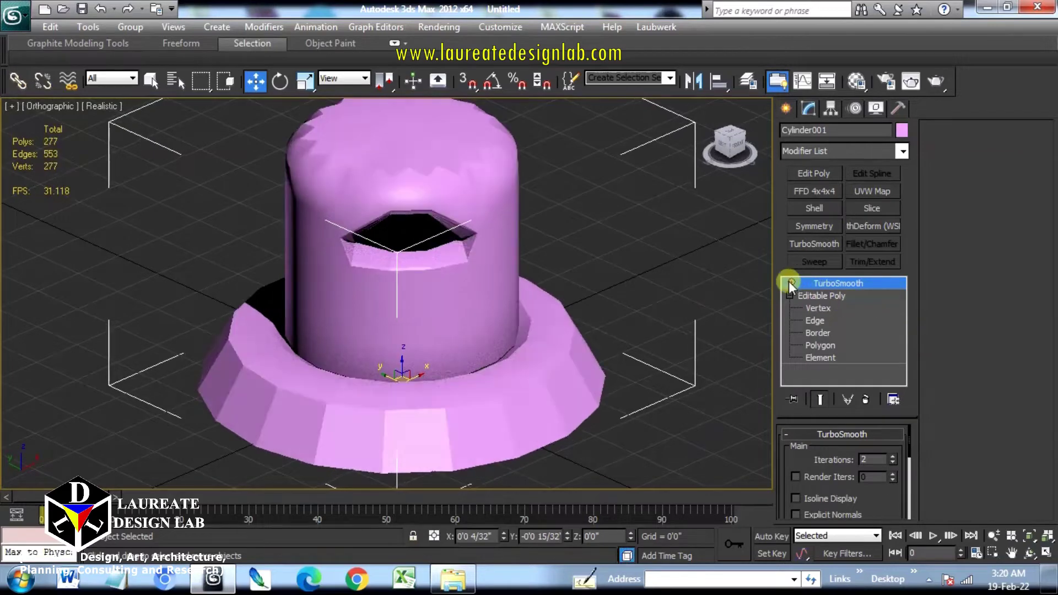
pyautogui.moveTo(607, 289); pyautogui.dragTo(606, 324, button='middle')
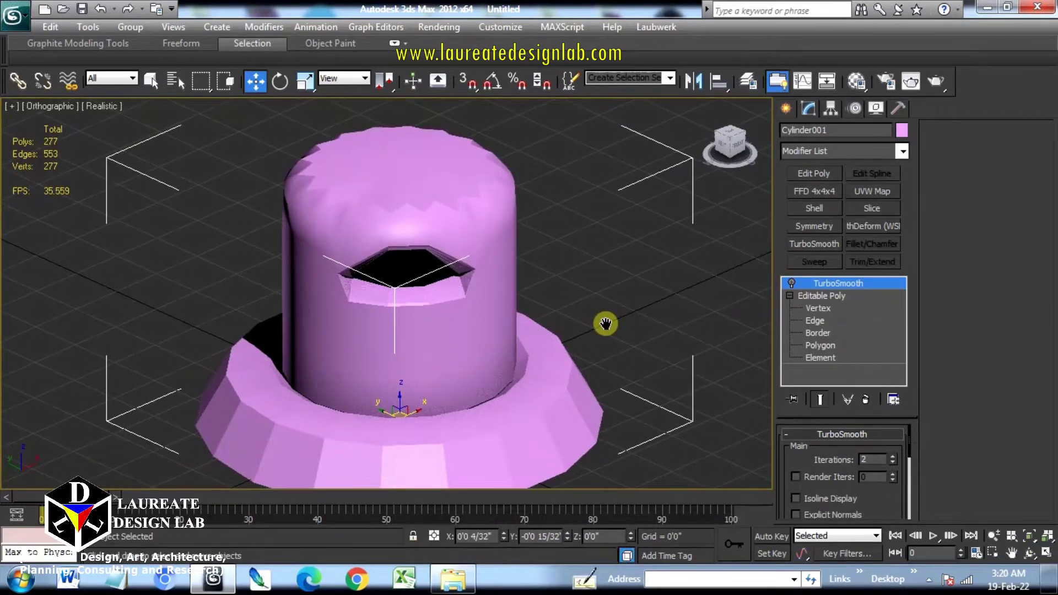
pyautogui.press('F4')
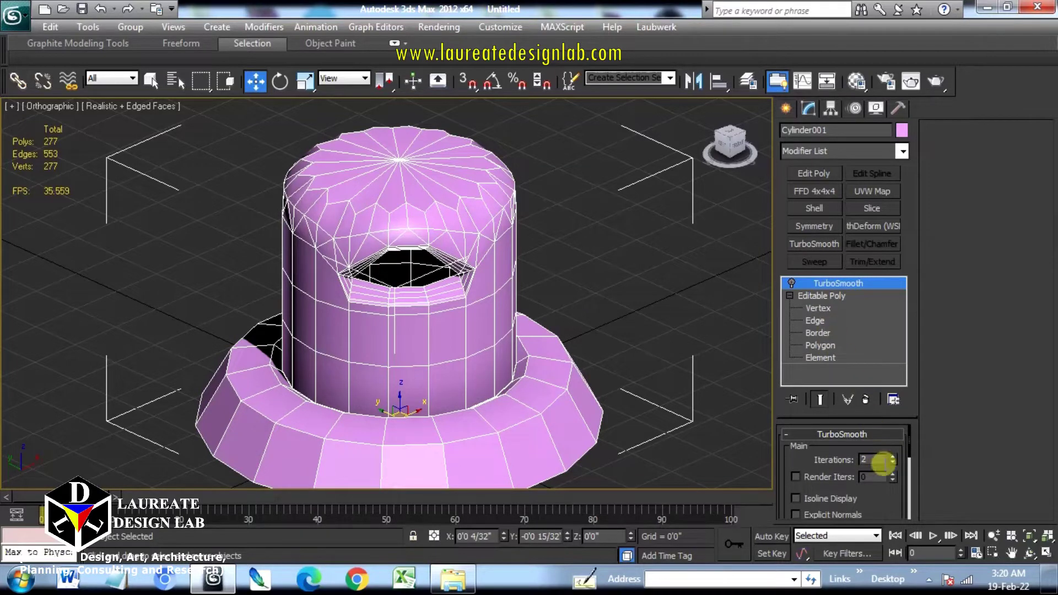
pyautogui.rightClick(856, 286)
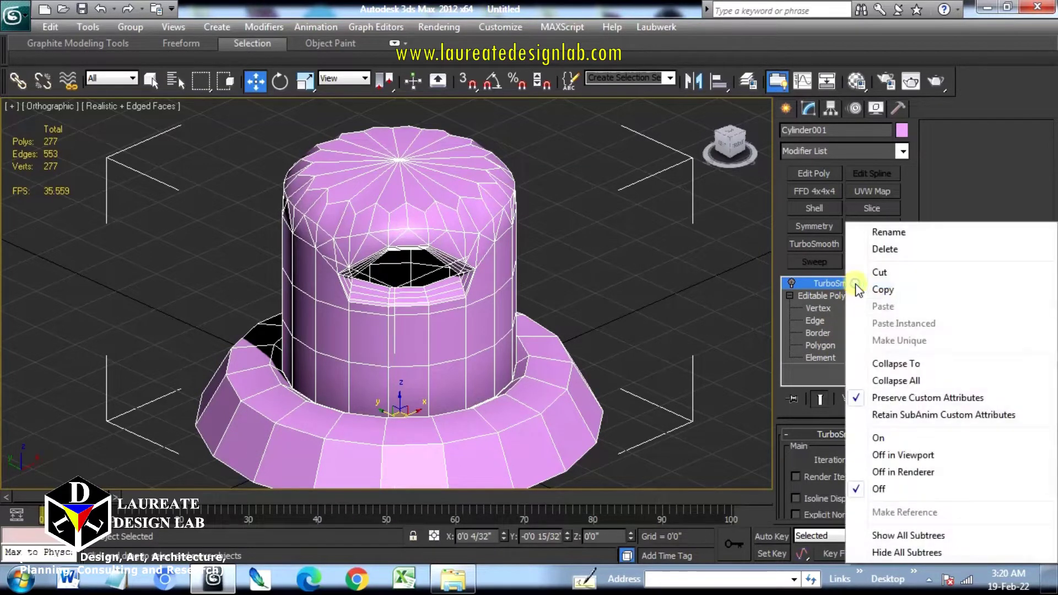
pyautogui.click(893, 253)
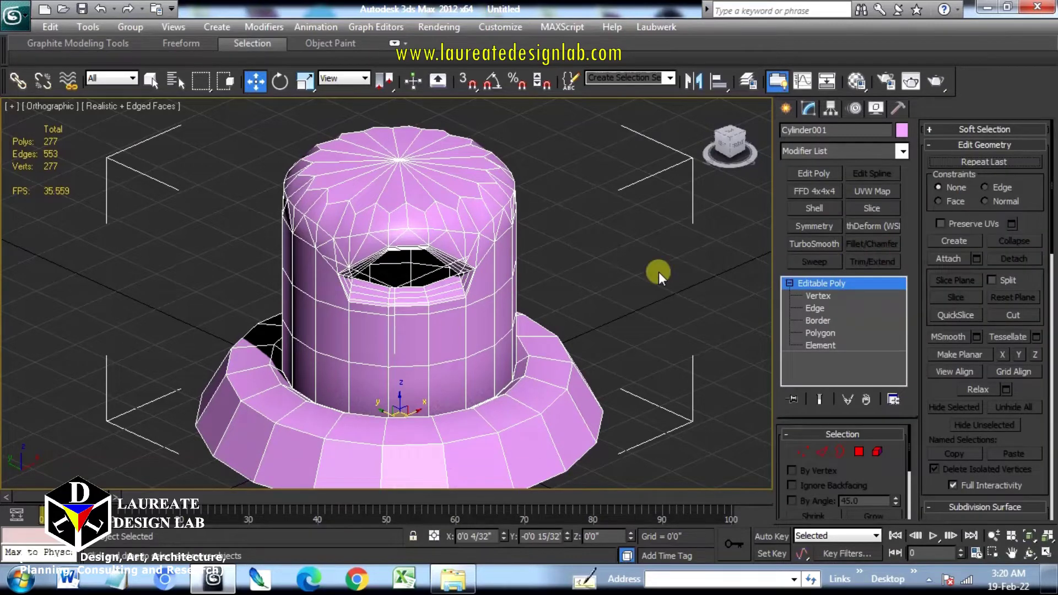
# Select one radial edge on the flange's outer sloped band in edge mode and split it.
pyautogui.moveTo(548, 319); pyautogui.dragTo(510, 357, button='middle')
pyautogui.scroll(5, 515, 356)
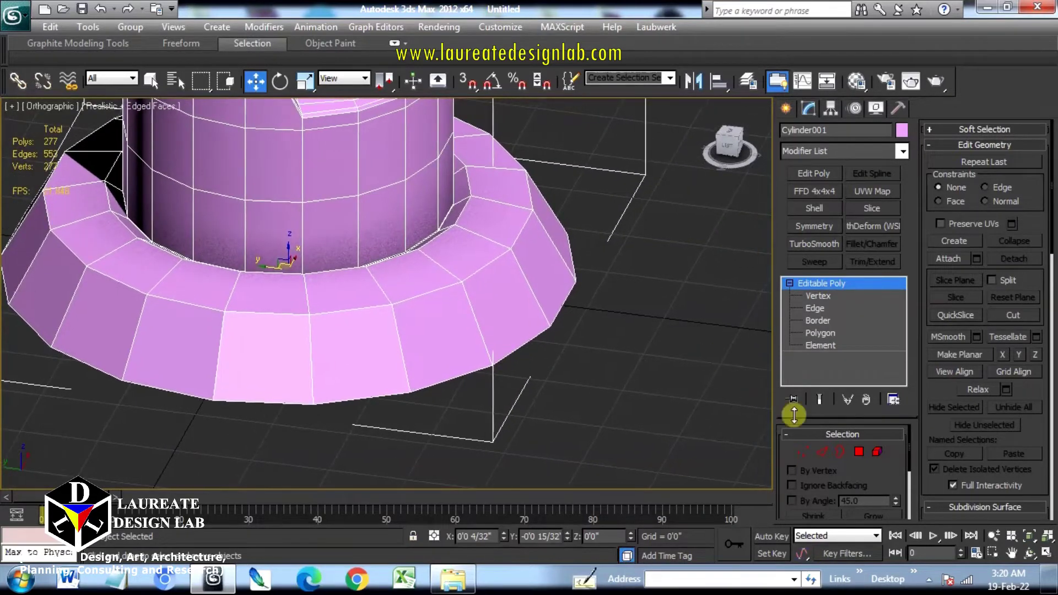
pyautogui.click(825, 311)
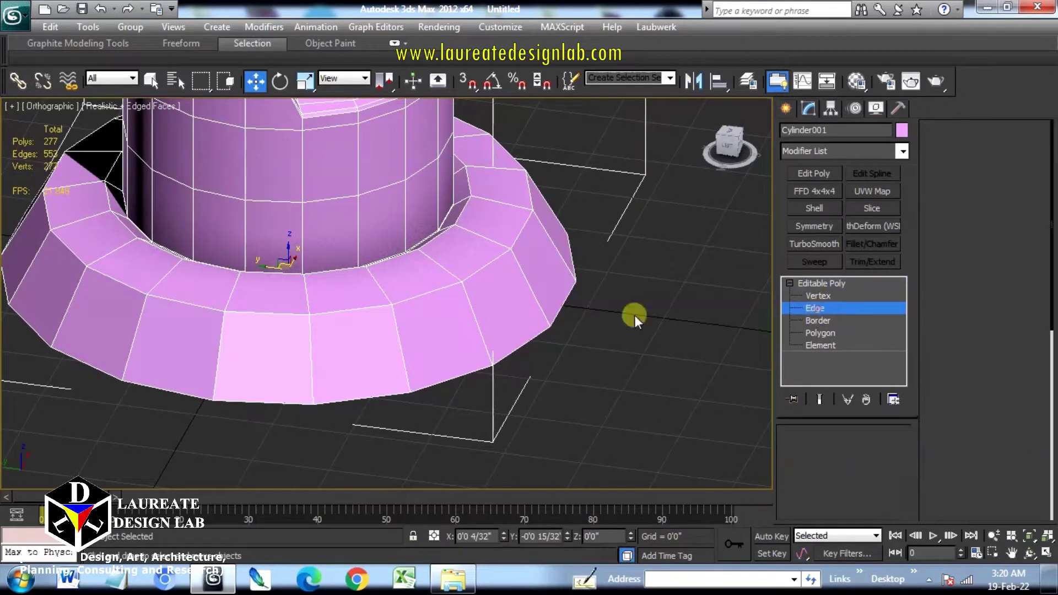
pyautogui.click(478, 331)
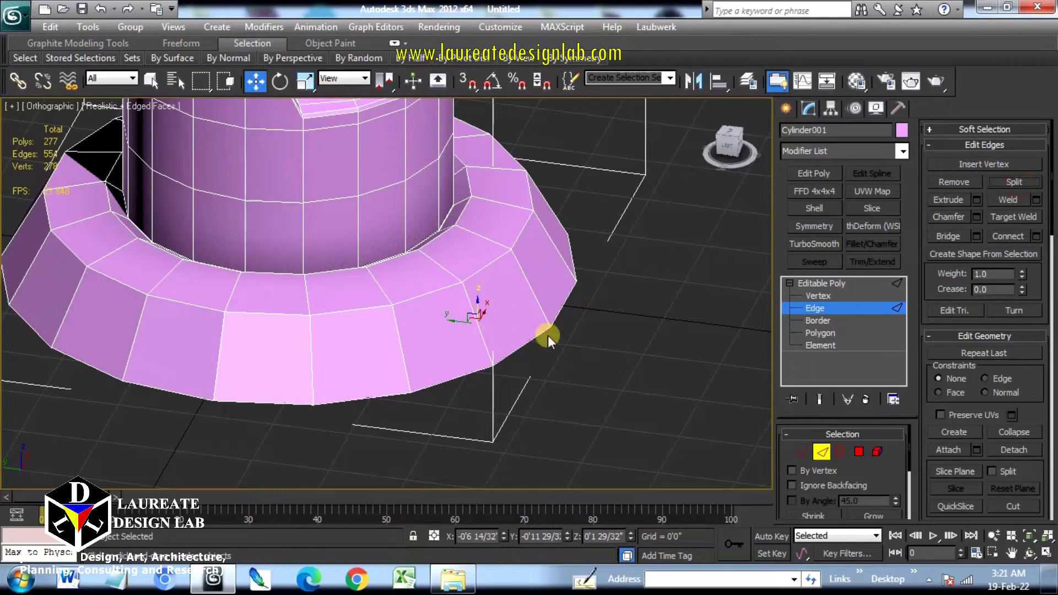
# Shift the split flange edge along X, starting in the top view, to open a gap beside it.
pyautogui.press('t')
pyautogui.scroll(10, 556, 314)
pyautogui.moveTo(379, 358); pyautogui.dragTo(404, 292, button='middle')
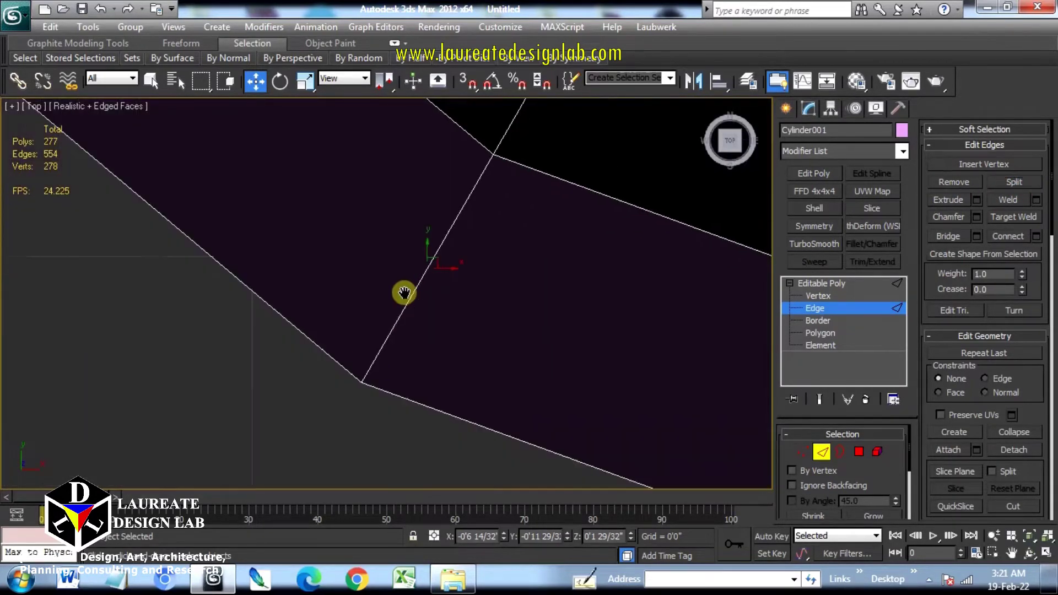
pyautogui.scroll(-3, 405, 293)
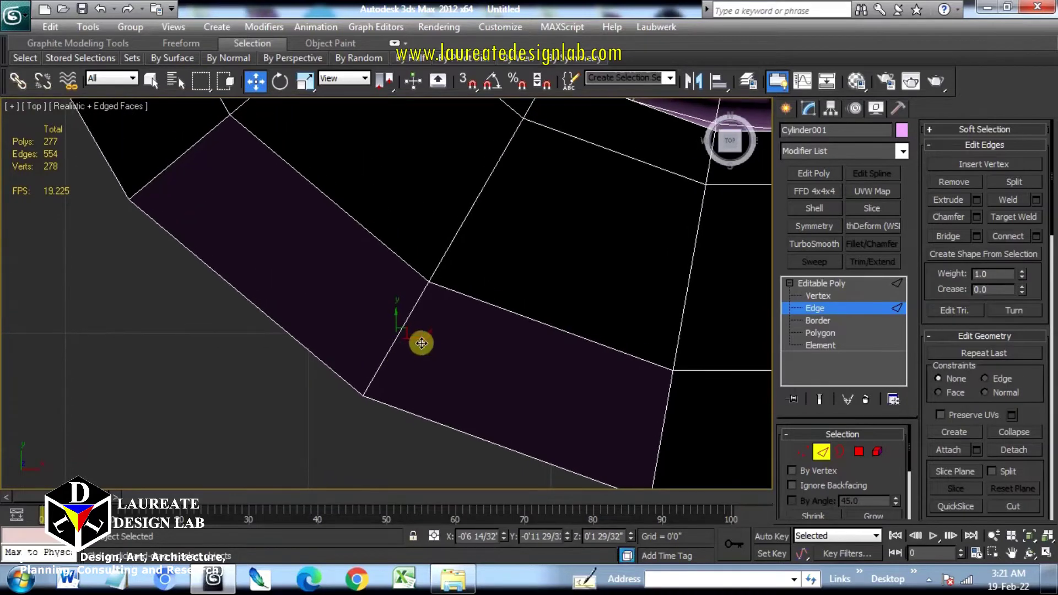
pyautogui.moveTo(417, 340); pyautogui.dragTo(449, 352)
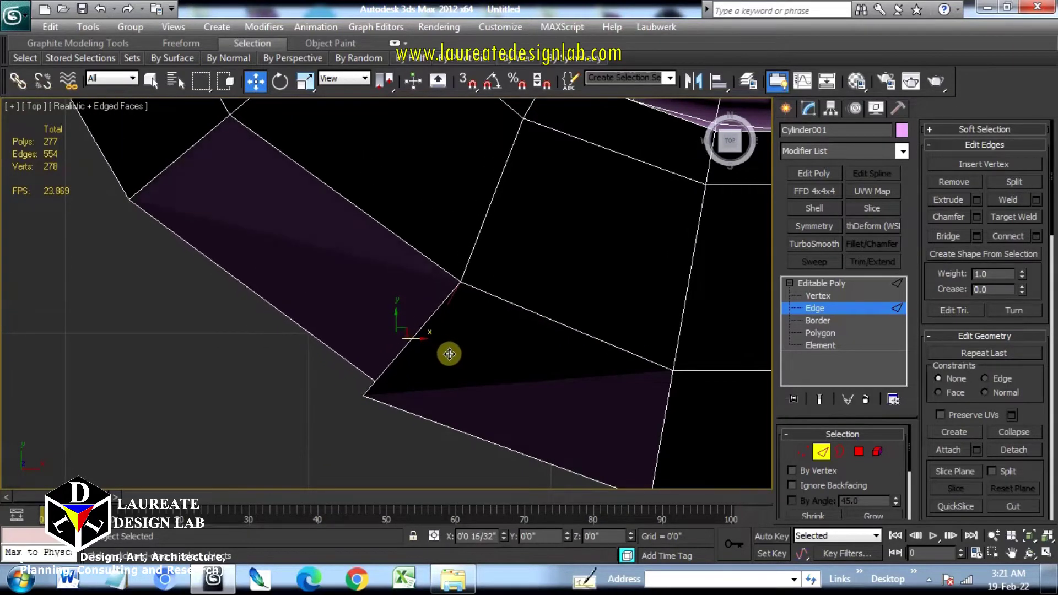
pyautogui.keyDown('alt'); pyautogui.moveTo(449, 352); pyautogui.dragTo(445, 326, button='middle'); pyautogui.keyUp('alt')
pyautogui.moveTo(442, 327); pyautogui.dragTo(350, 362)
# Pull the two rim vertices at the split apart in vertex mode to widen the wedge-shaped gap.
pyautogui.moveTo(395, 380); pyautogui.dragTo(463, 244, button='middle')
pyautogui.click(801, 449)
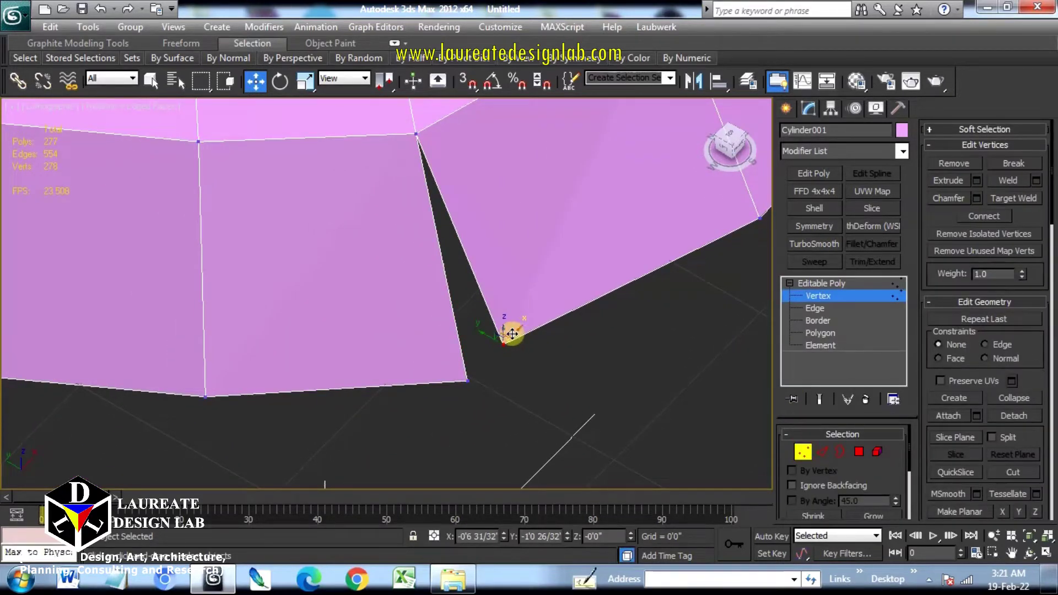
pyautogui.moveTo(516, 329); pyautogui.dragTo(571, 320)
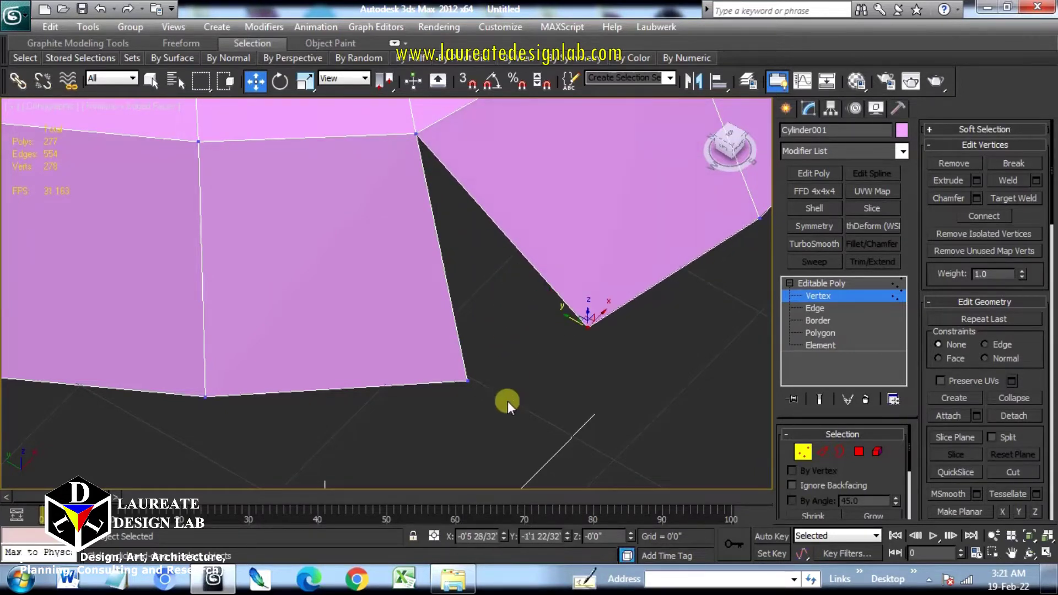
pyautogui.moveTo(478, 366); pyautogui.dragTo(471, 371)
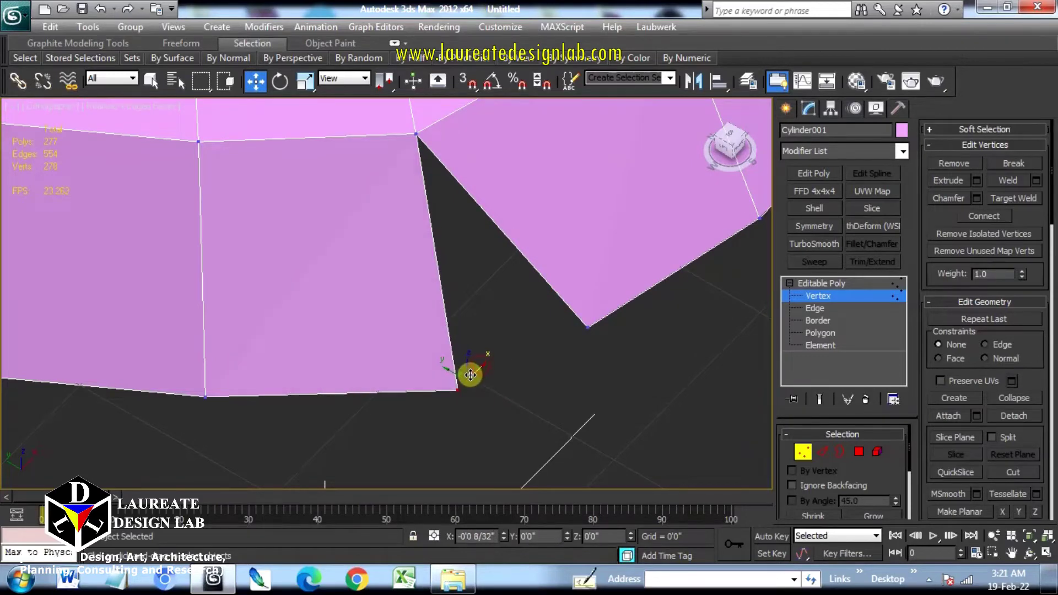
pyautogui.scroll(-2, 489, 325)
pyautogui.moveTo(501, 338)
pyautogui.keyDown('alt'); pyautogui.mouseDown(button='middle')
pyautogui.moveTo(552, 299)
pyautogui.moveTo(485, 331)
pyautogui.mouseUp(button='middle'); pyautogui.keyUp('alt')
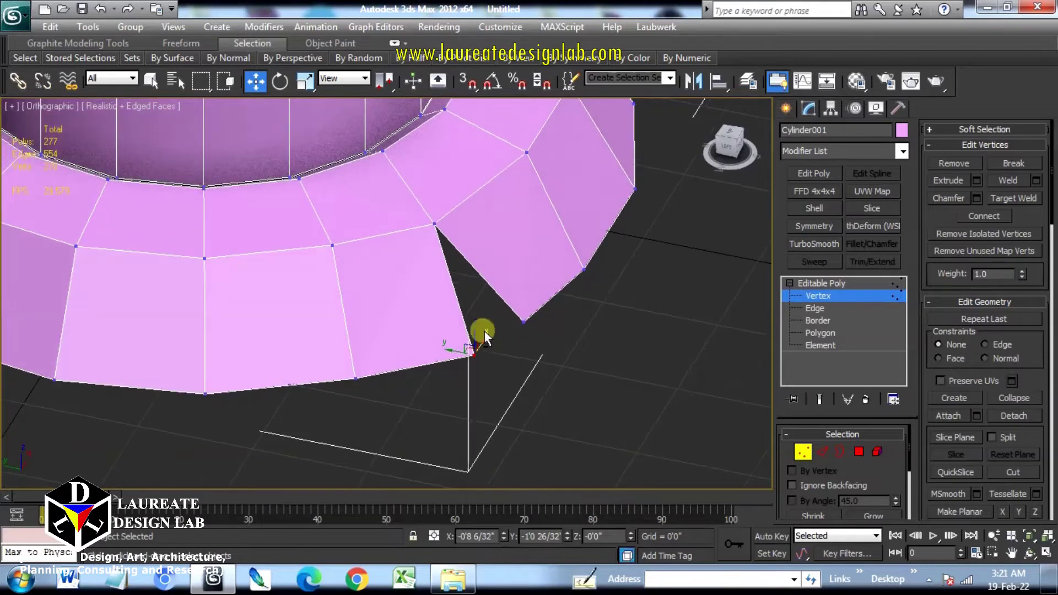
# Adjust the rim vertices at the gap, bringing the front-side one to about X -0'7 9/32", Y -1'1 12/32".
pyautogui.moveTo(487, 343); pyautogui.dragTo(515, 329)
pyautogui.keyDown('alt'); pyautogui.moveTo(515, 329); pyautogui.dragTo(438, 306, button='middle'); pyautogui.keyUp('alt')
pyautogui.keyDown('alt'); pyautogui.moveTo(513, 312); pyautogui.dragTo(488, 319, button='middle'); pyautogui.keyUp('alt')
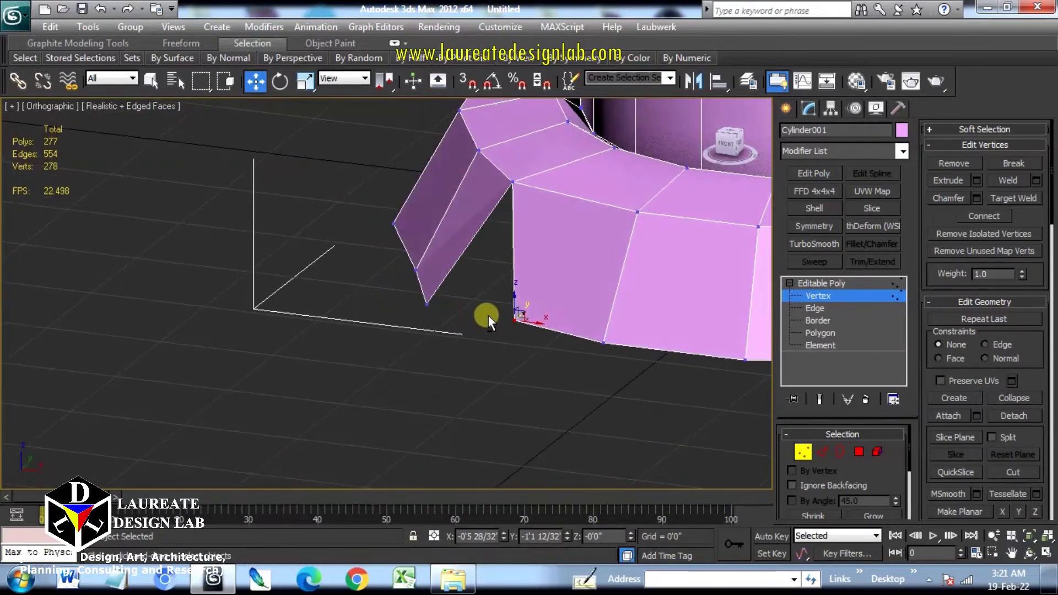
pyautogui.moveTo(528, 318); pyautogui.dragTo(487, 333)
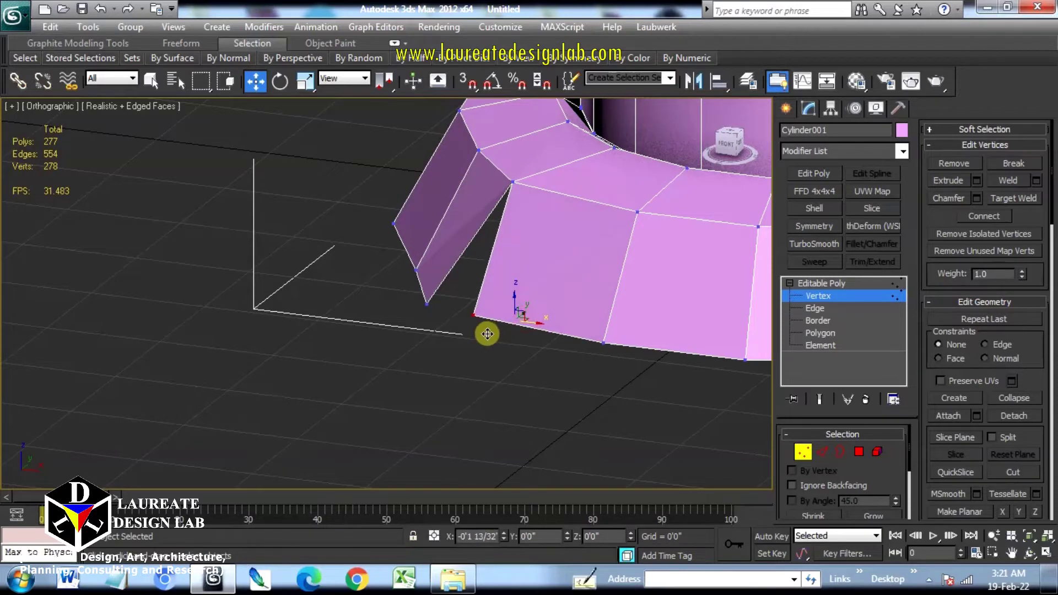
pyautogui.keyDown('alt'); pyautogui.moveTo(487, 333); pyautogui.dragTo(646, 335, button='middle'); pyautogui.keyUp('alt')
pyautogui.scroll(3, 475, 301)
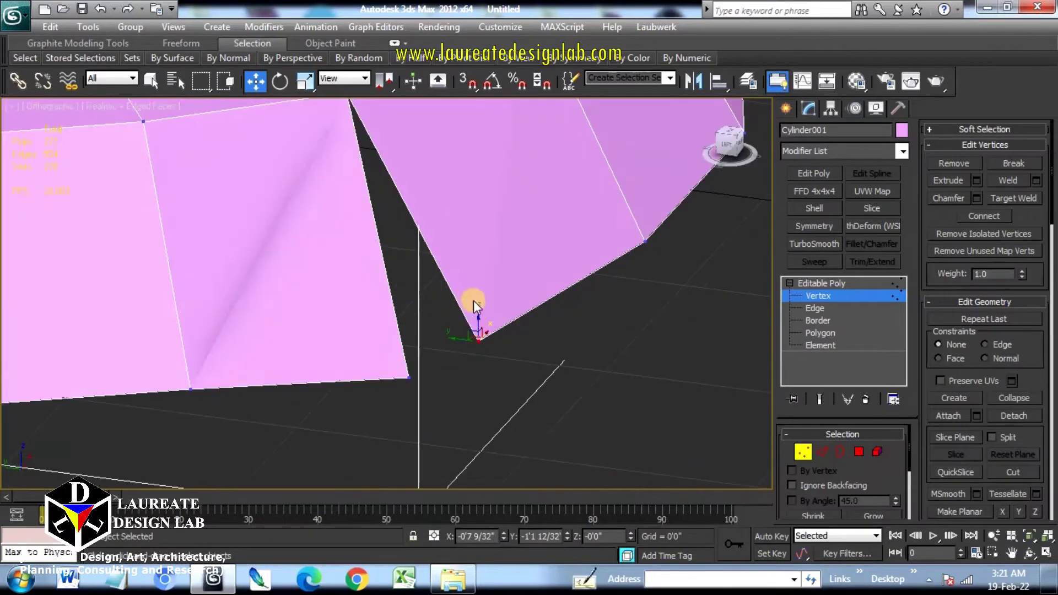
pyautogui.moveTo(474, 303); pyautogui.dragTo(524, 349, button='middle')
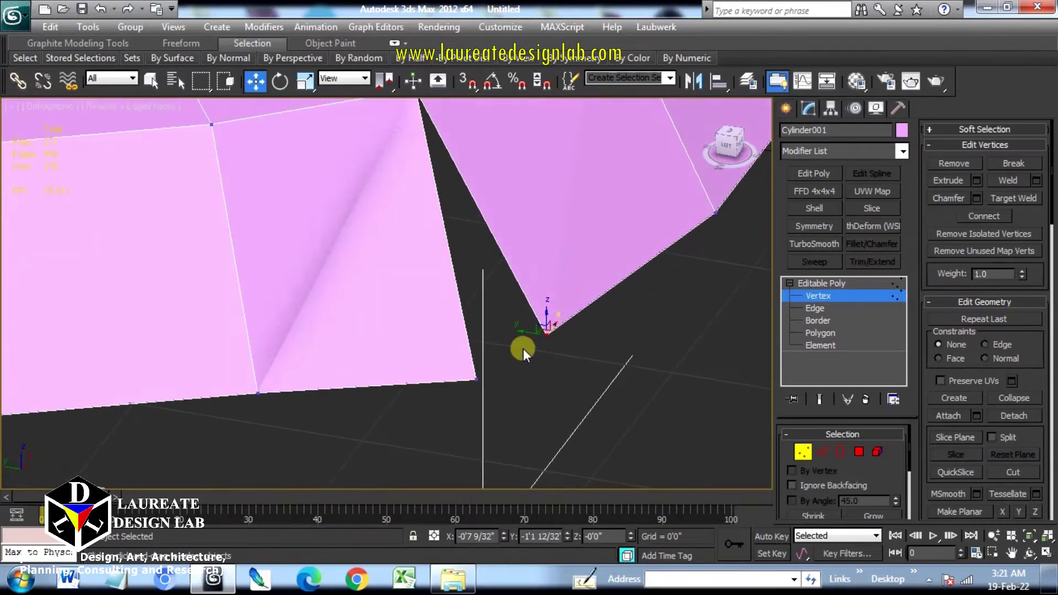
# Reposition both rim vertices of the gap in the top view, placing the front-side one at about X -0'7 15/32", Y -1'1 28/32".
pyautogui.press('t')
pyautogui.scroll(10, 408, 293)
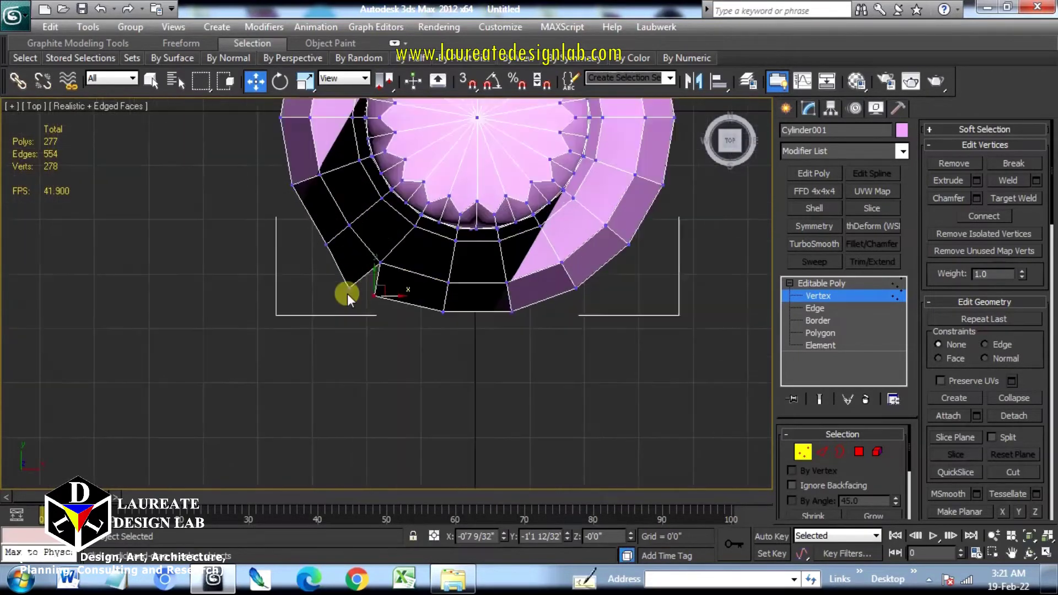
pyautogui.moveTo(413, 292); pyautogui.dragTo(390, 306)
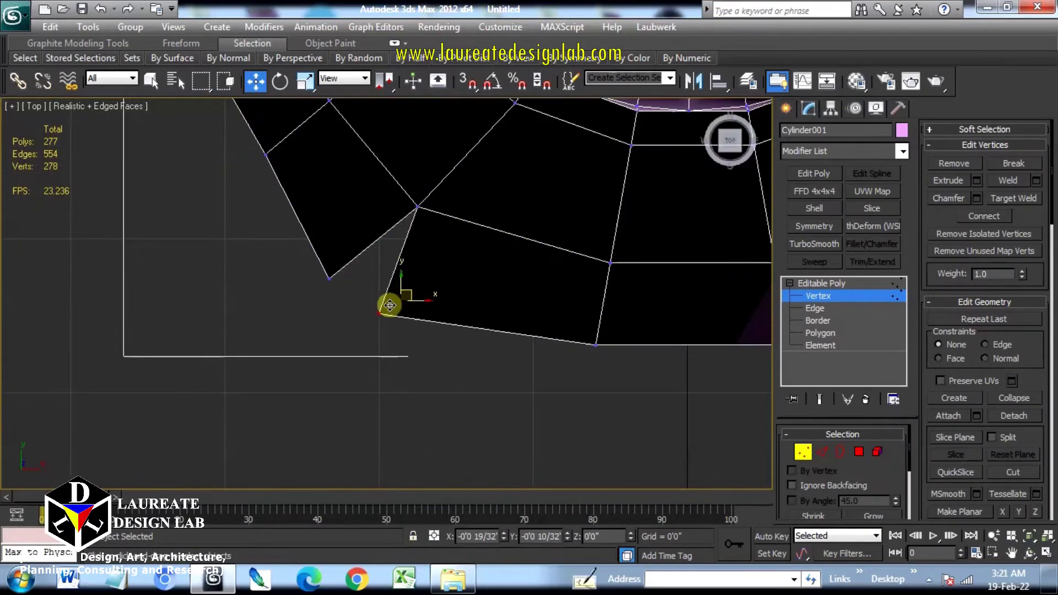
pyautogui.moveTo(343, 325); pyautogui.dragTo(406, 333, button='middle')
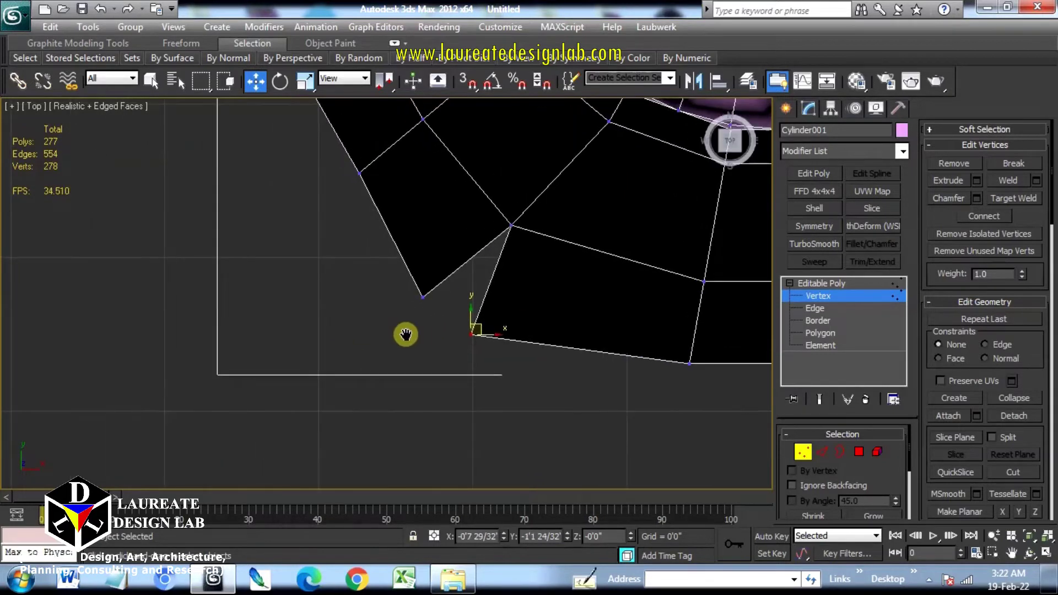
pyautogui.moveTo(430, 293); pyautogui.dragTo(411, 279)
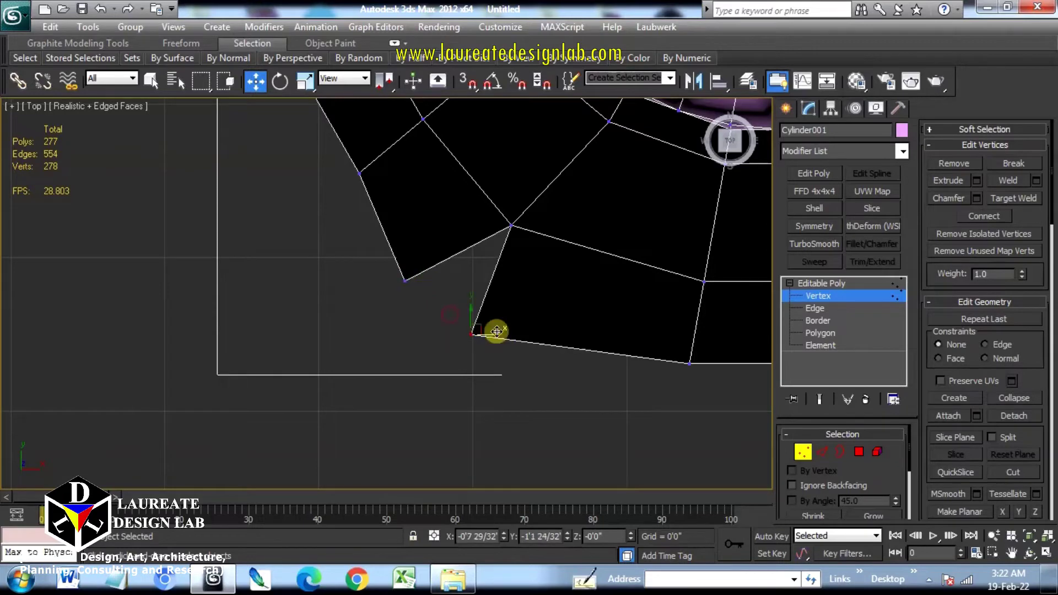
pyautogui.moveTo(482, 329); pyautogui.dragTo(504, 350)
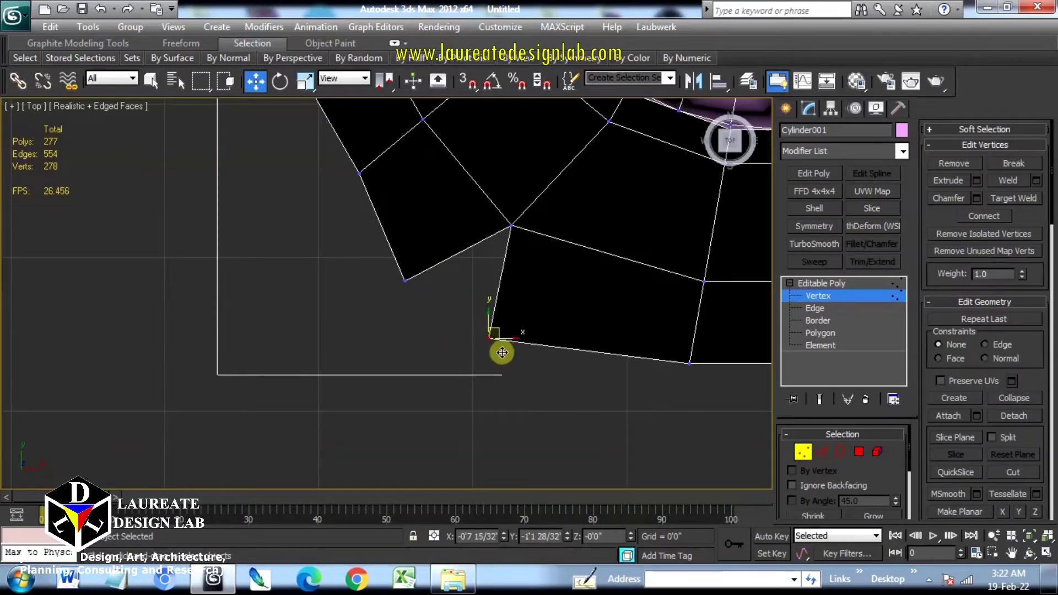
# Connect opposite corner vertices diagonally across each of the two flange faces beside the gap.
pyautogui.keyDown('alt'); pyautogui.moveTo(504, 350); pyautogui.dragTo(569, 283, button='middle'); pyautogui.keyUp('alt')
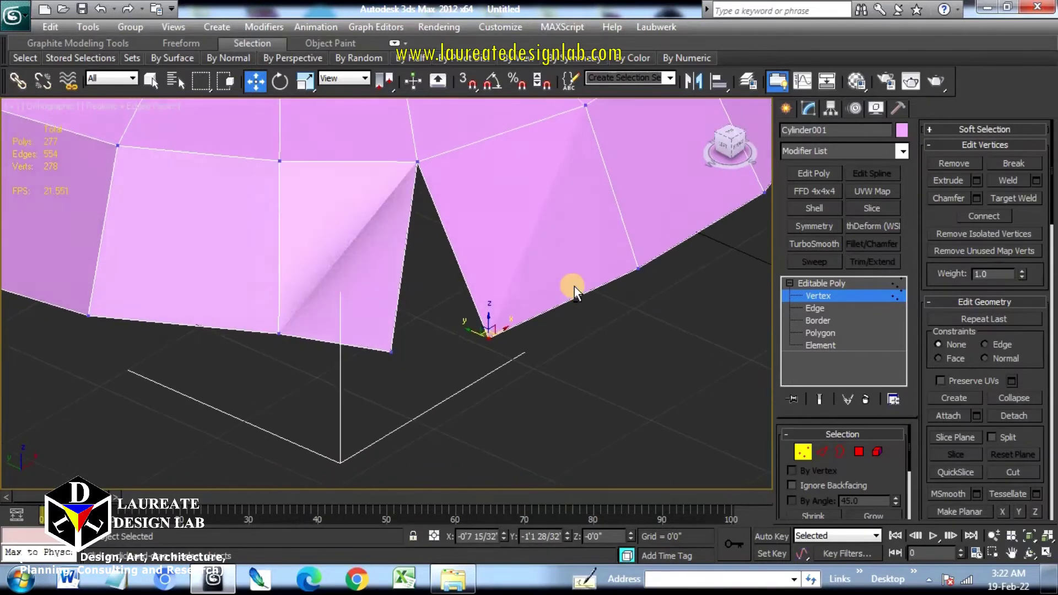
pyautogui.moveTo(512, 338); pyautogui.dragTo(515, 329, button='middle')
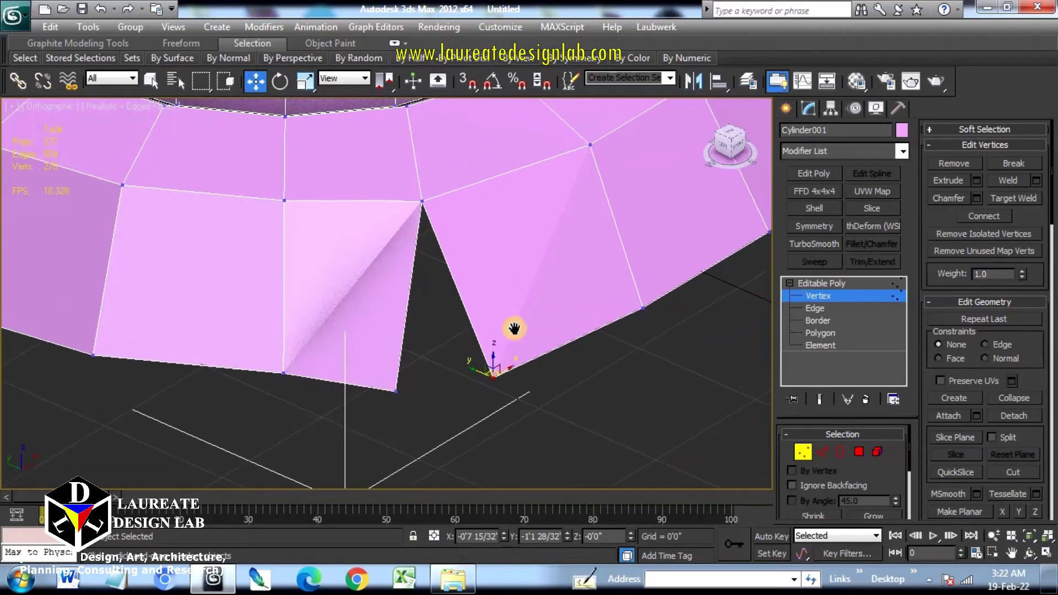
pyautogui.keyDown('ctrl'); pyautogui.click(590, 144); pyautogui.keyUp('ctrl')
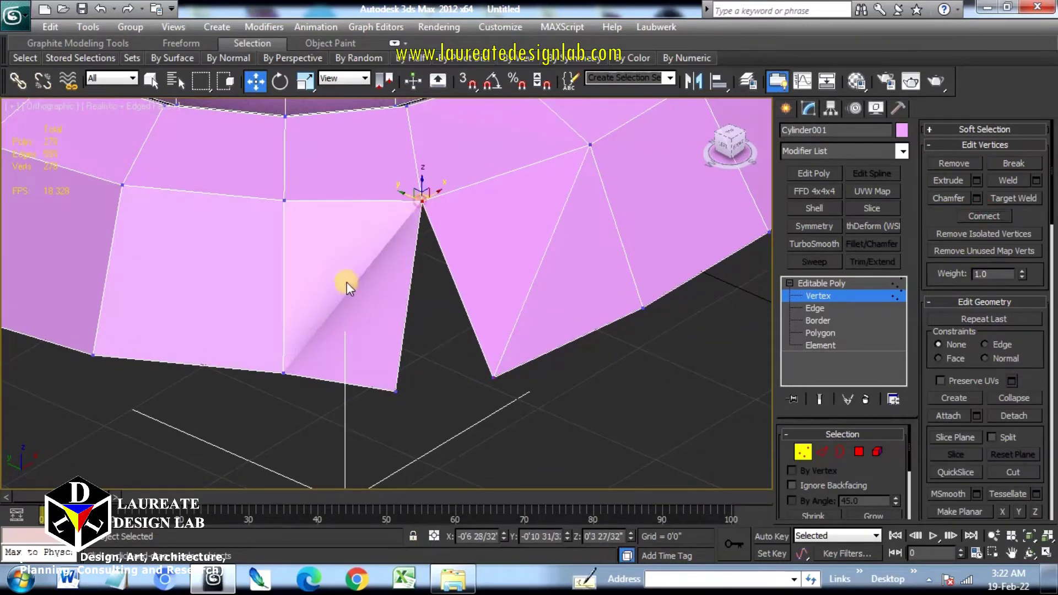
pyautogui.keyDown('ctrl'); pyautogui.click(281, 372); pyautogui.keyUp('ctrl')
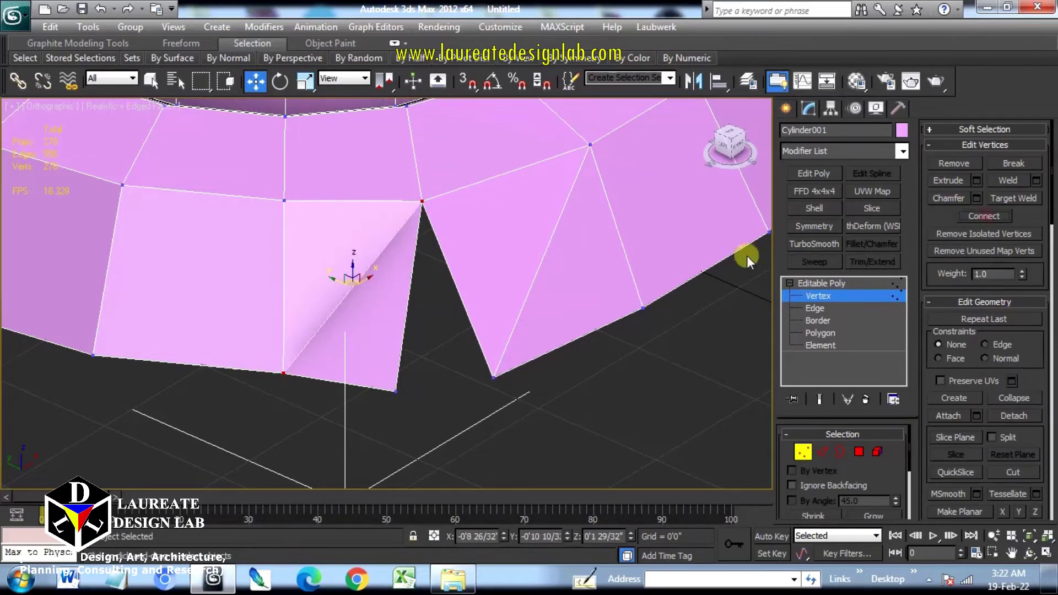
# Select the two slanted open edges on either side of the flange gap in edge mode.
pyautogui.keyDown('alt'); pyautogui.moveTo(431, 383); pyautogui.dragTo(488, 379, button='middle'); pyautogui.keyUp('alt')
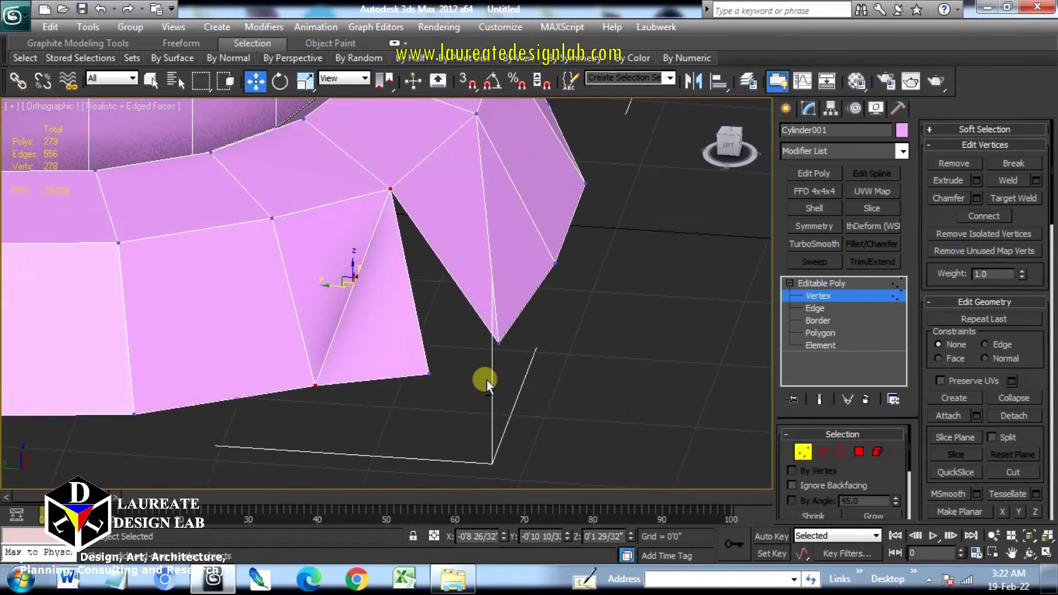
pyautogui.click(823, 453)
pyautogui.click(469, 298)
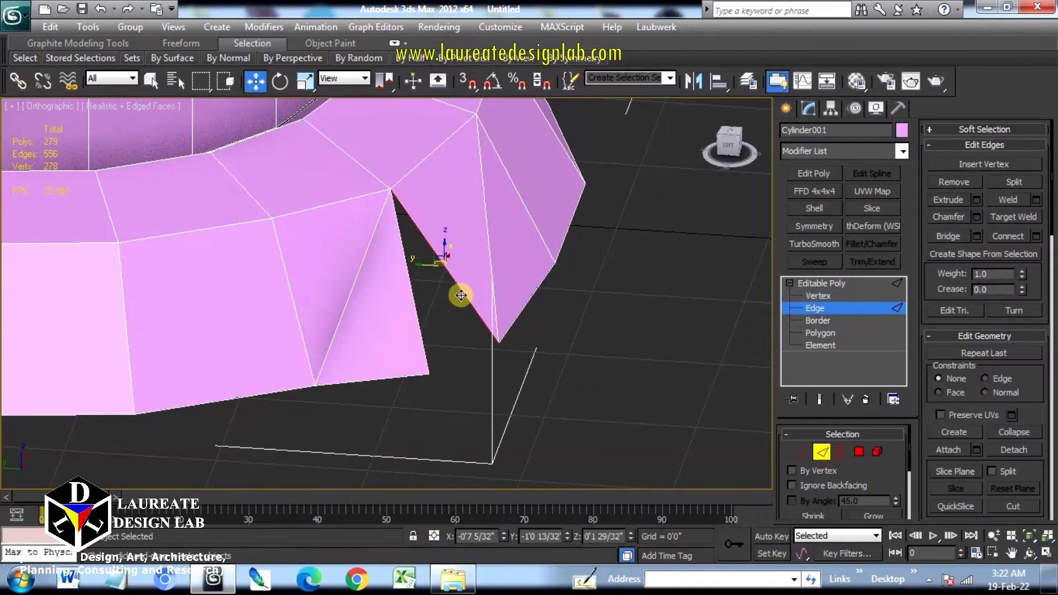
pyautogui.keyDown('ctrl'); pyautogui.click(415, 318); pyautogui.keyUp('ctrl')
pyautogui.keyDown('alt'); pyautogui.moveTo(465, 327); pyautogui.dragTo(425, 332, button='middle'); pyautogui.keyUp('alt')
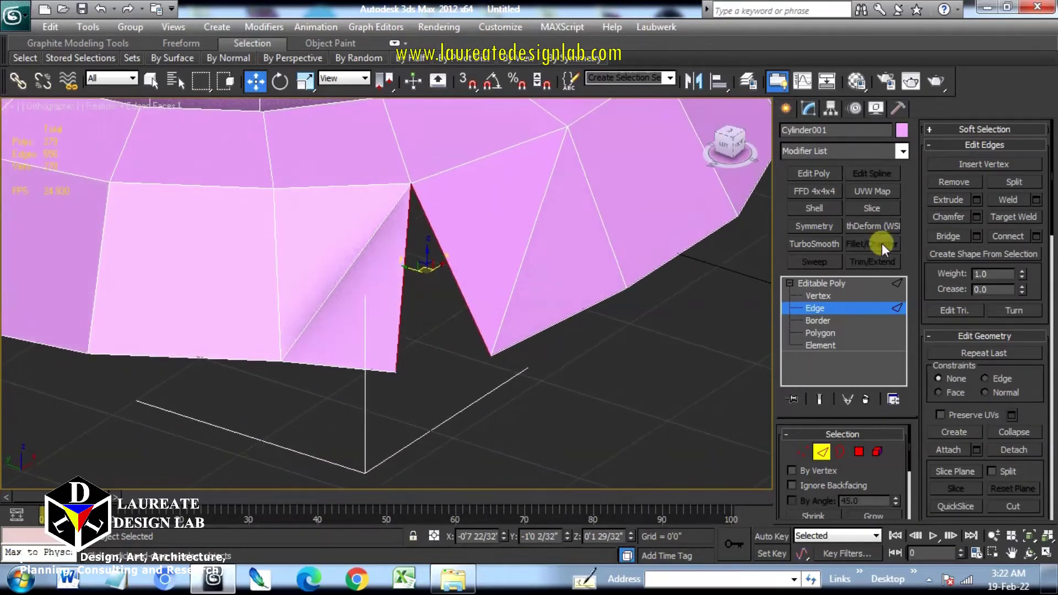
pyautogui.click(977, 217)
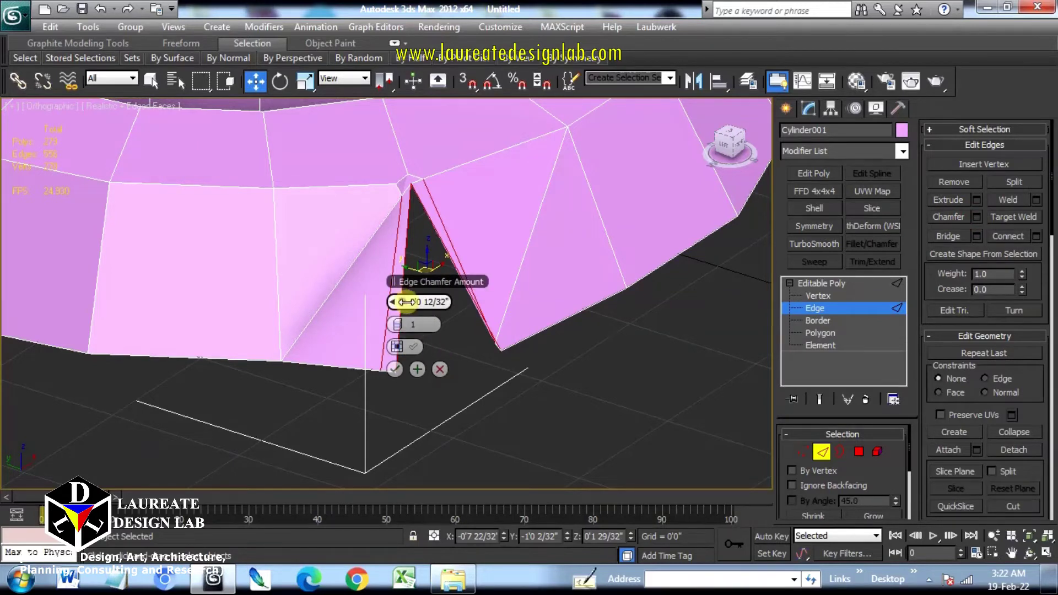
pyautogui.moveTo(406, 303)
pyautogui.mouseDown()
pyautogui.moveTo(386, 300)
pyautogui.moveTo(460, 301)
pyautogui.moveTo(390, 301)
pyautogui.mouseUp()
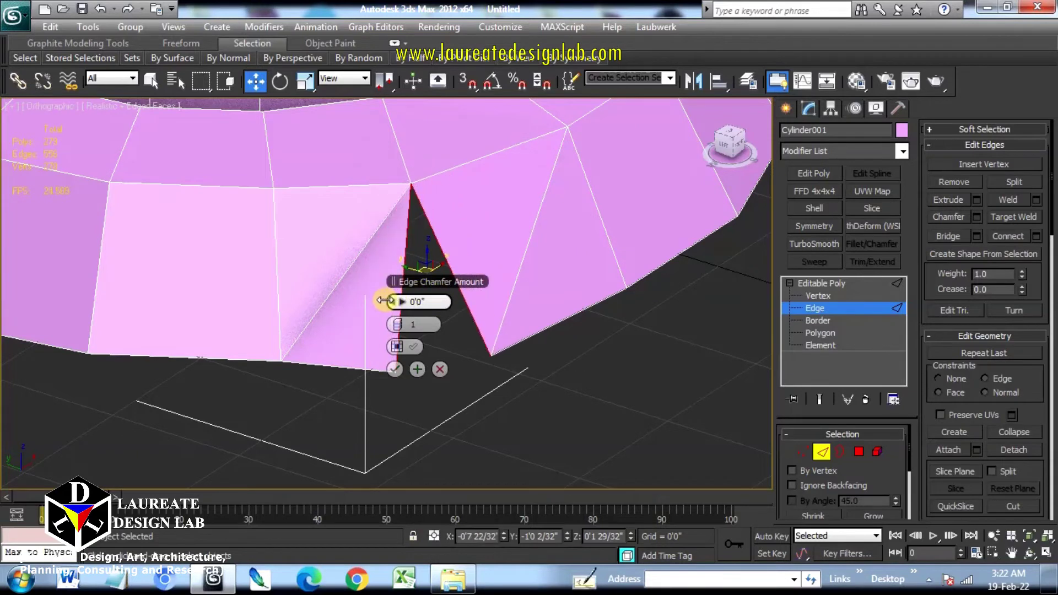
pyautogui.click(440, 370)
# Extrude the two gap edges with a height of about 0'1 24/32" and a width of about 0'0 22/32".
pyautogui.click(978, 201)
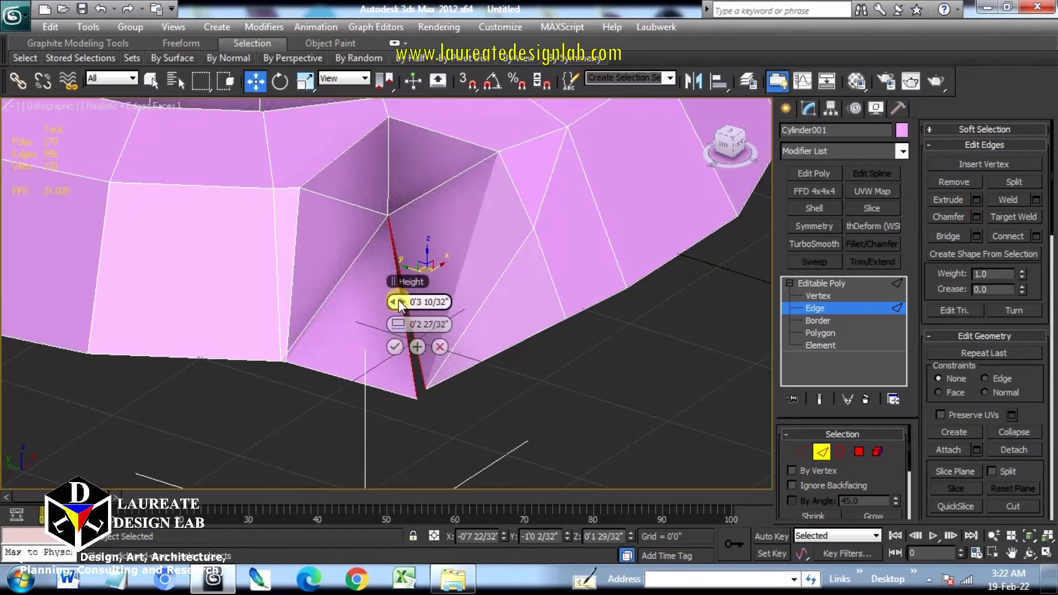
pyautogui.moveTo(399, 301); pyautogui.dragTo(333, 291)
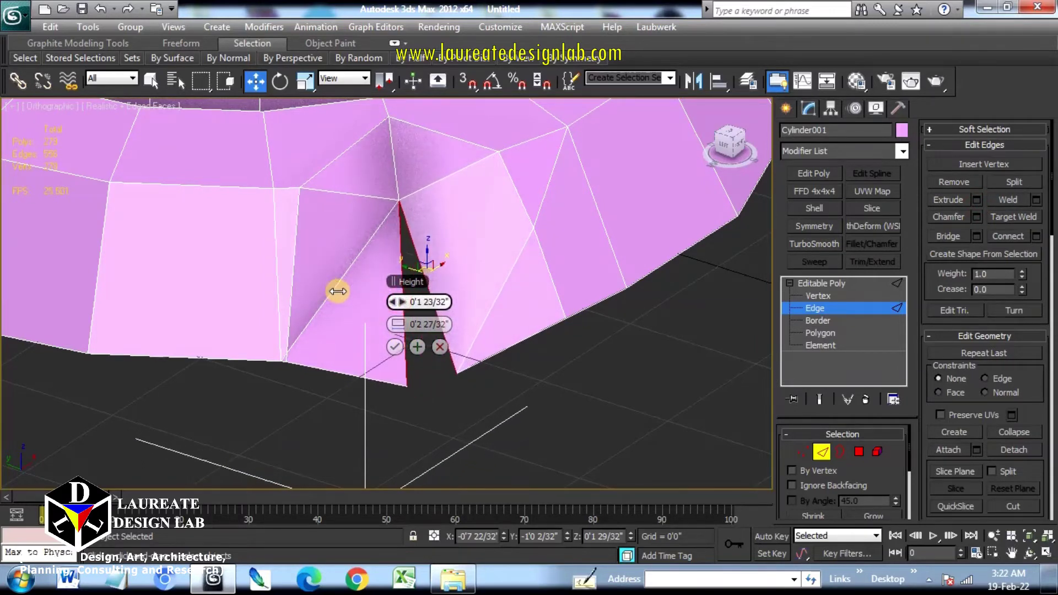
pyautogui.moveTo(406, 323); pyautogui.dragTo(319, 308)
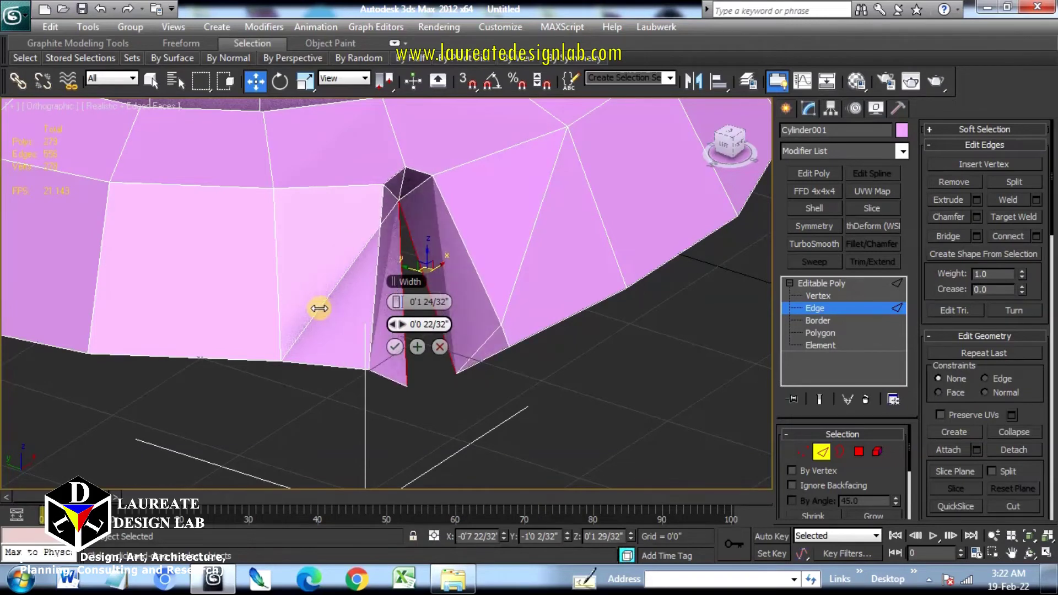
pyautogui.click(401, 347)
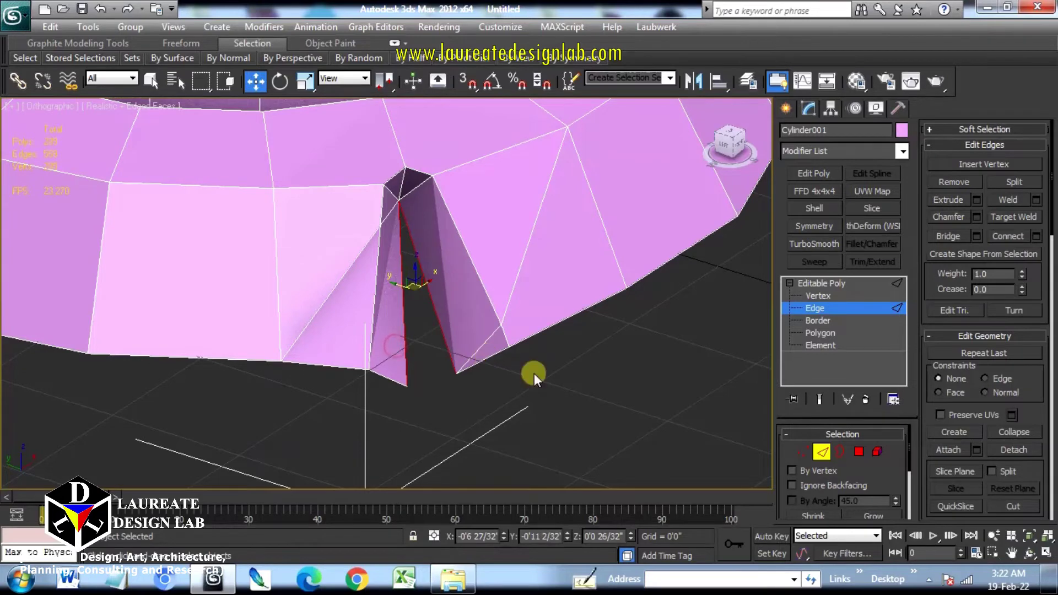
pyautogui.moveTo(562, 381); pyautogui.dragTo(562, 367, button='middle')
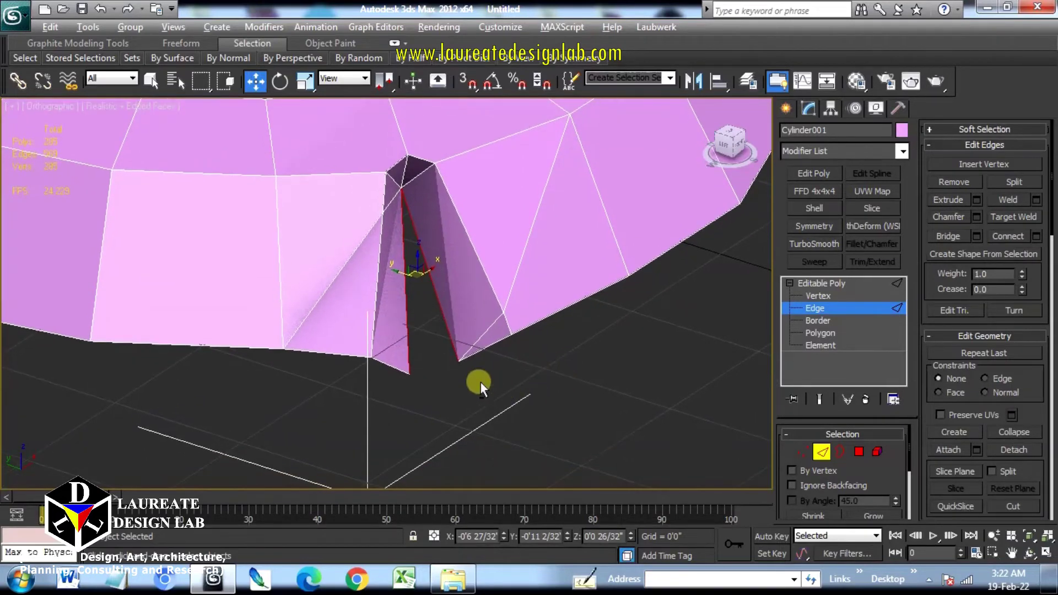
pyautogui.keyDown('alt'); pyautogui.moveTo(374, 359); pyautogui.dragTo(472, 372, button='middle'); pyautogui.keyUp('alt')
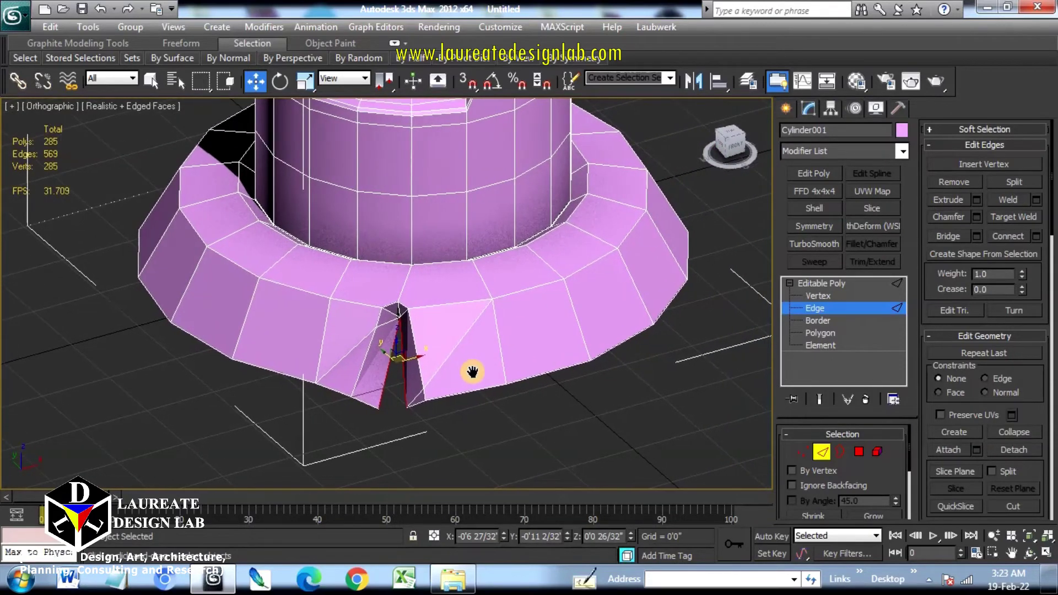
# Select the ring of sloping edges around the outer flange and connect them with 2 segments.
pyautogui.click(512, 390)
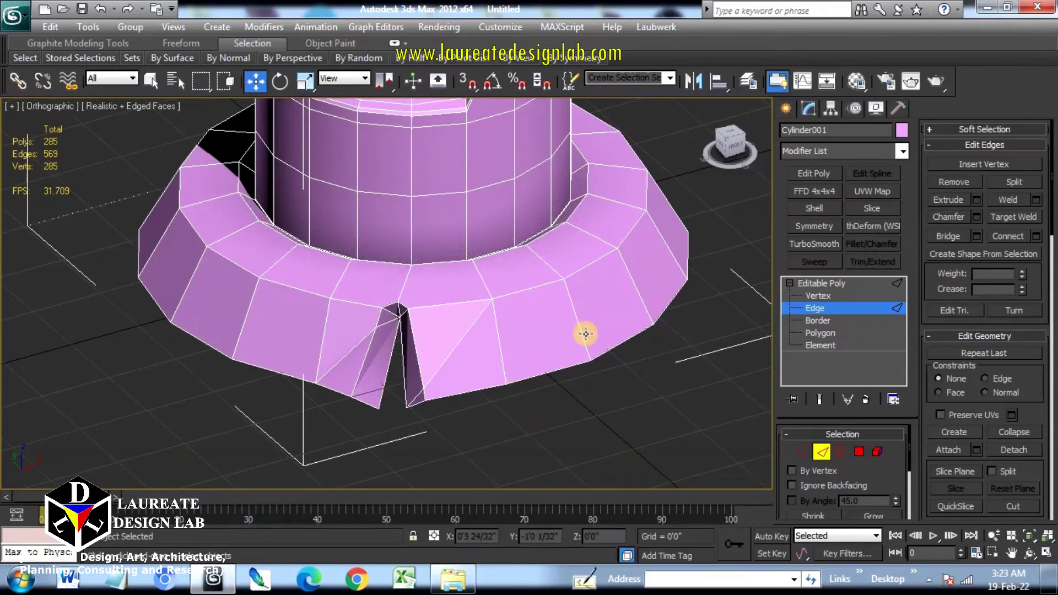
pyautogui.click(584, 333)
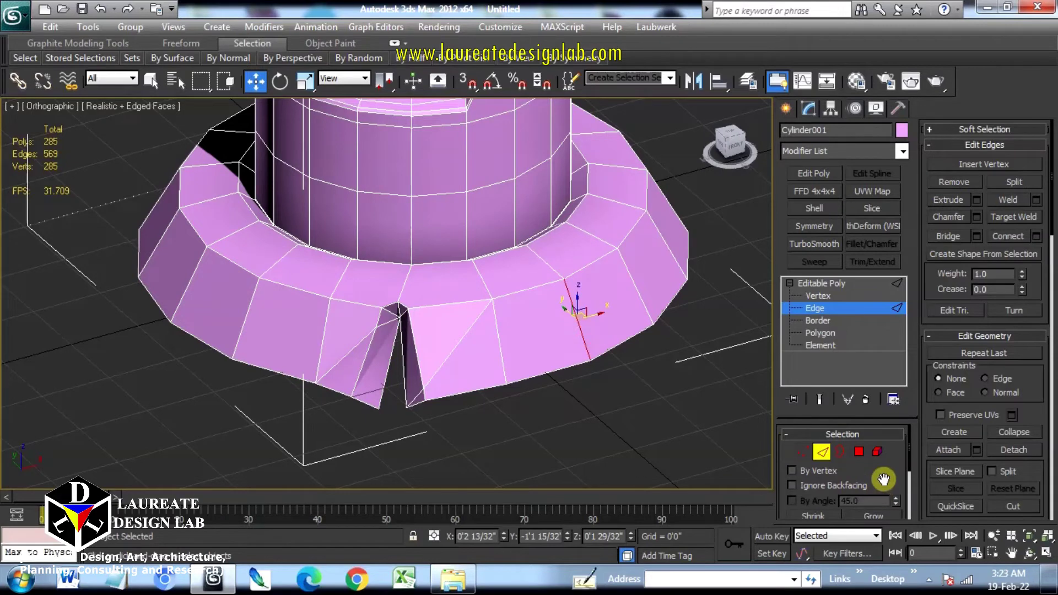
pyautogui.moveTo(883, 479); pyautogui.dragTo(878, 414)
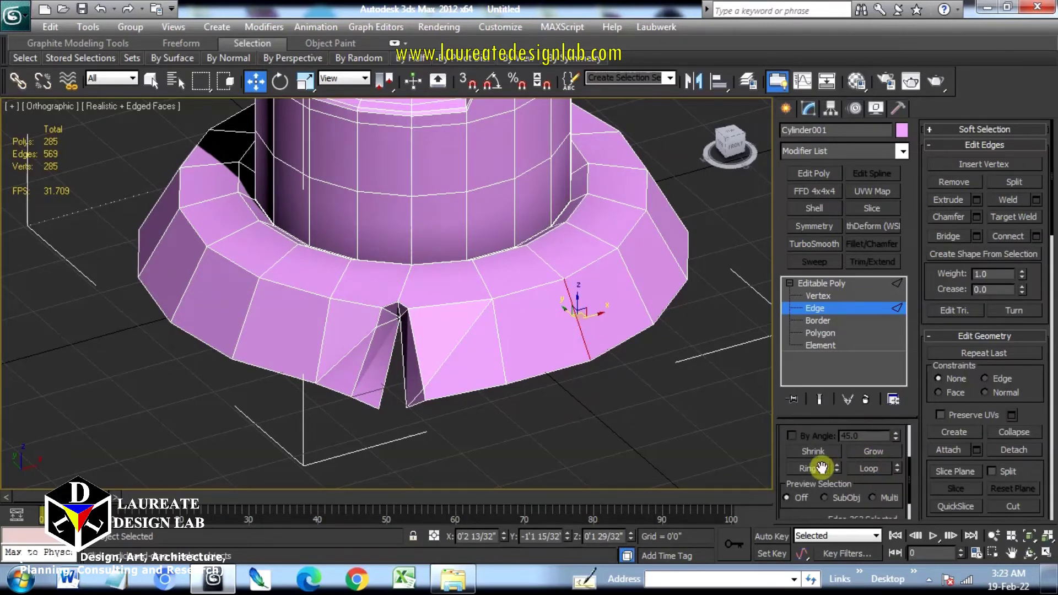
pyautogui.click(821, 468)
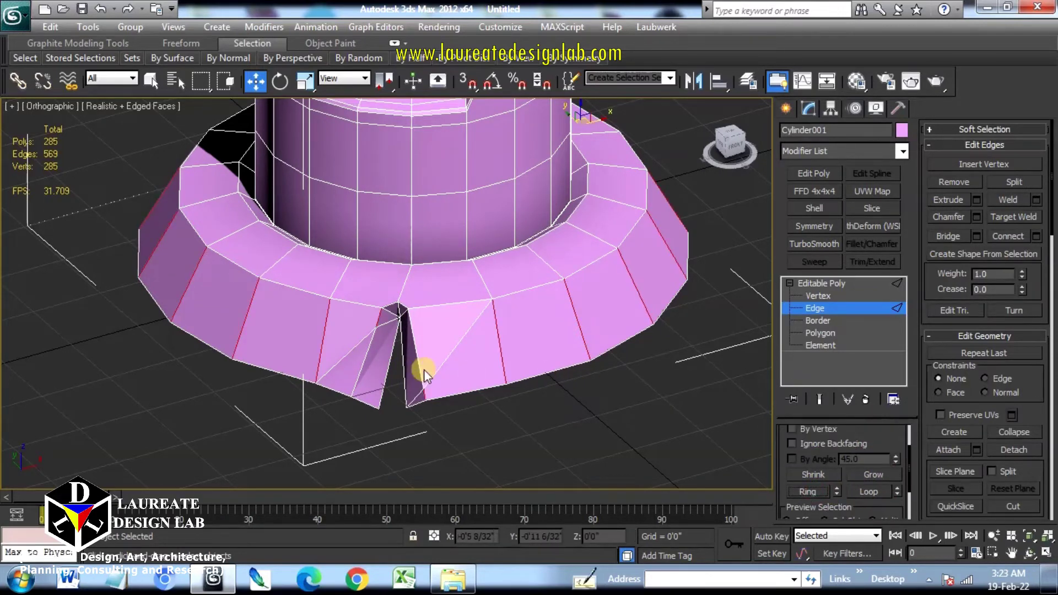
pyautogui.moveTo(446, 372); pyautogui.dragTo(461, 380, button='middle')
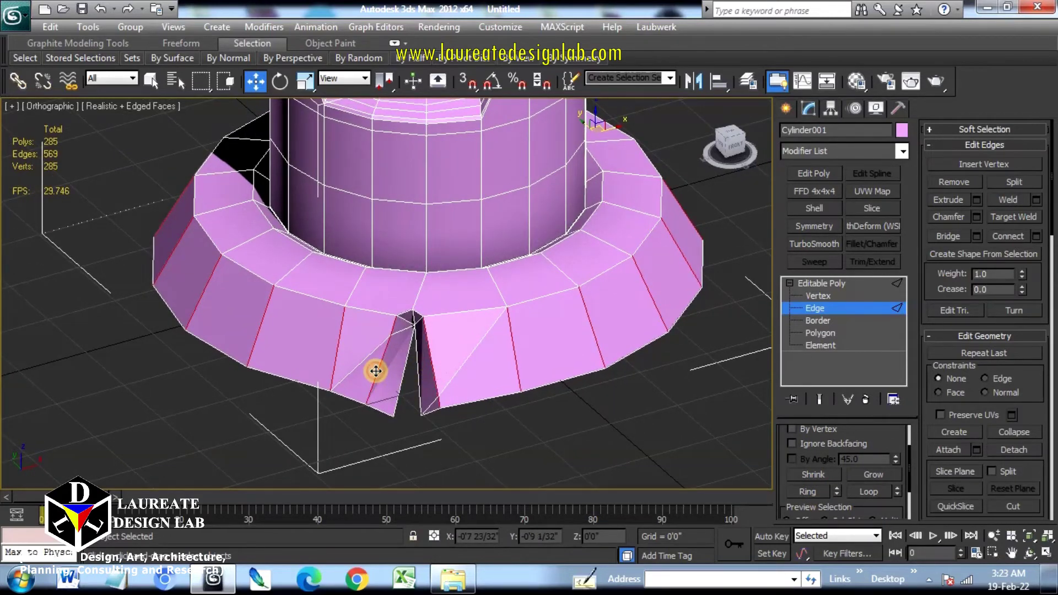
pyautogui.click(1037, 236)
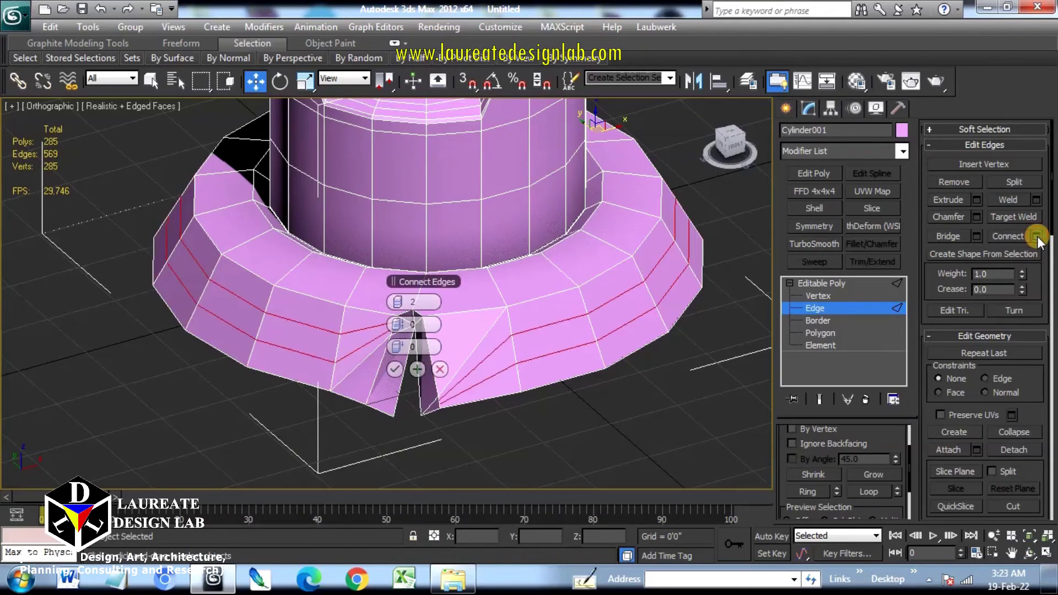
pyautogui.click(396, 370)
pyautogui.click(479, 435)
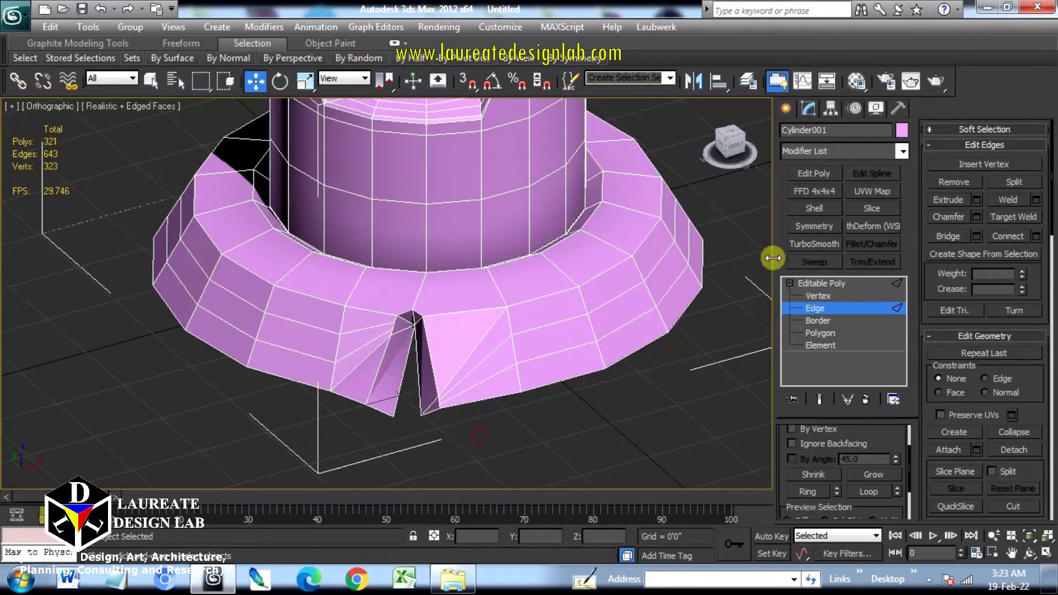
# Add a TurboSmooth modifier with 2 iterations and show the smoothed cylinder without its edge lines.
pyautogui.click(819, 242)
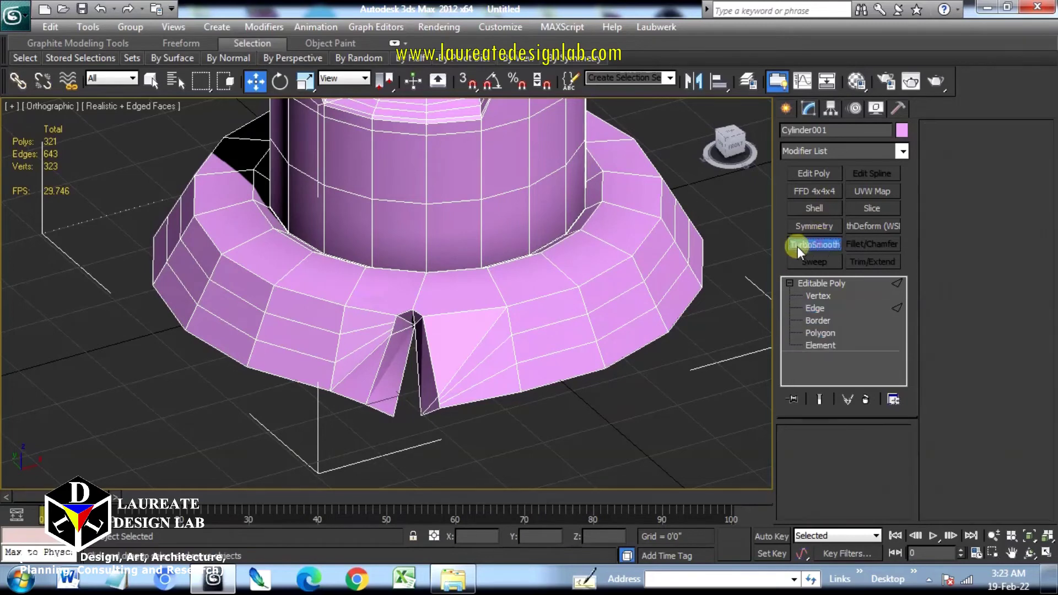
pyautogui.moveTo(586, 307); pyautogui.dragTo(678, 319, button='middle')
pyautogui.press('F4')
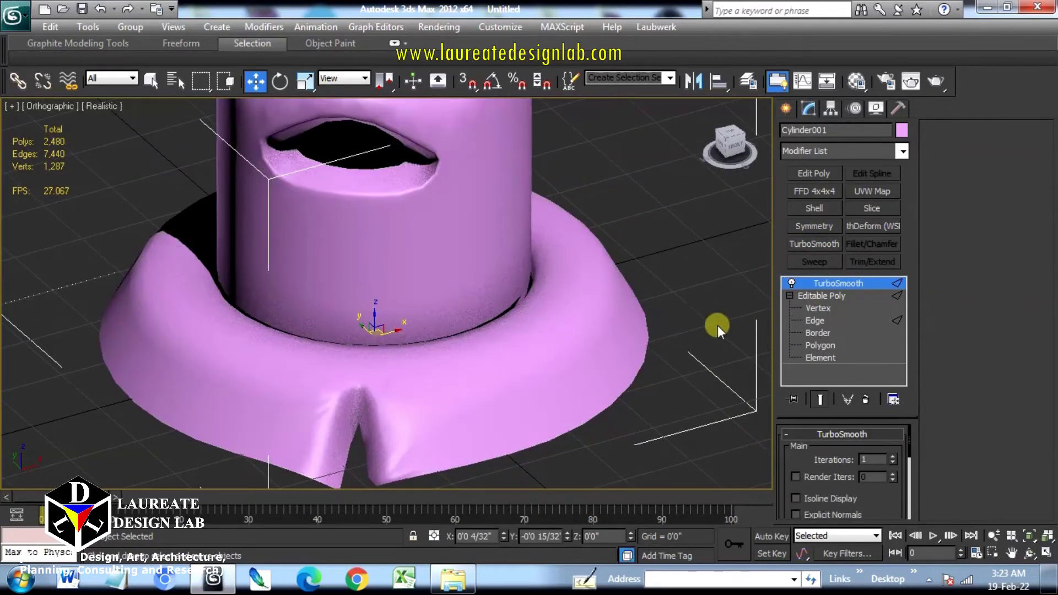
pyautogui.click(893, 456)
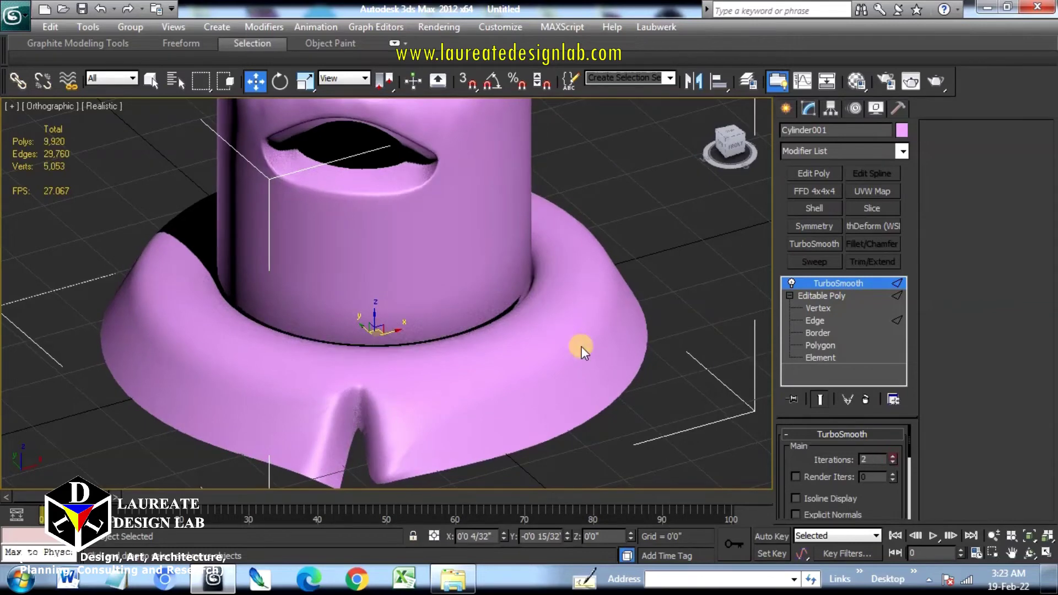
pyautogui.click(673, 292)
pyautogui.keyDown('alt'); pyautogui.moveTo(394, 333); pyautogui.dragTo(359, 413, button='middle'); pyautogui.keyUp('alt')
pyautogui.scroll(-2, 288, 411)
pyautogui.scroll(2, 342, 406)
pyautogui.scroll(-2, 347, 406)
pyautogui.click(358, 413)
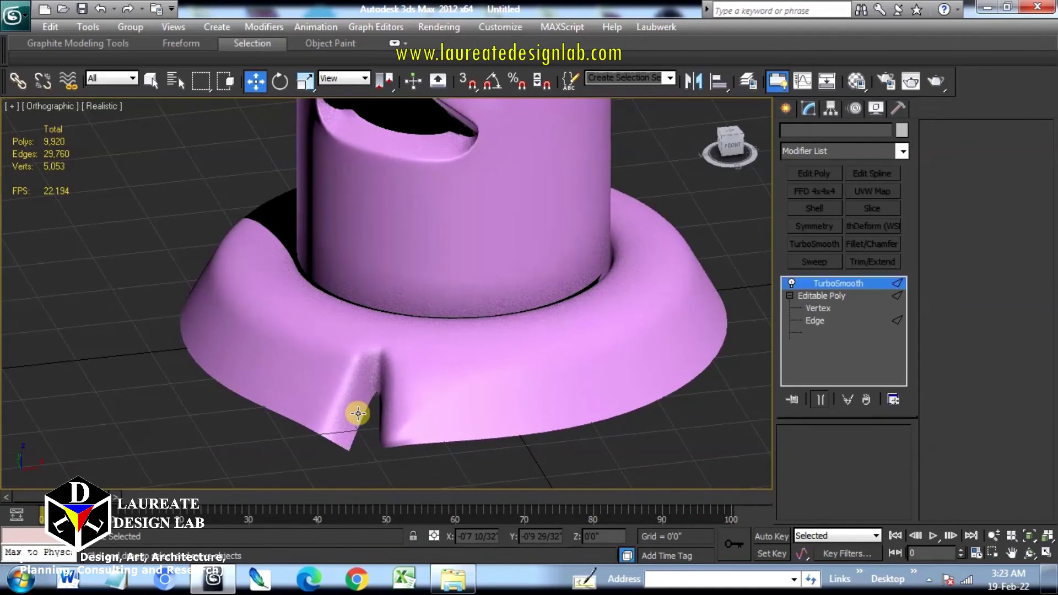
# Move the lower corner vertex beside the gap in vertex mode to about X -0'8 1/32", Z -0'0 28/32", with edge lines shown.
pyautogui.click(821, 310)
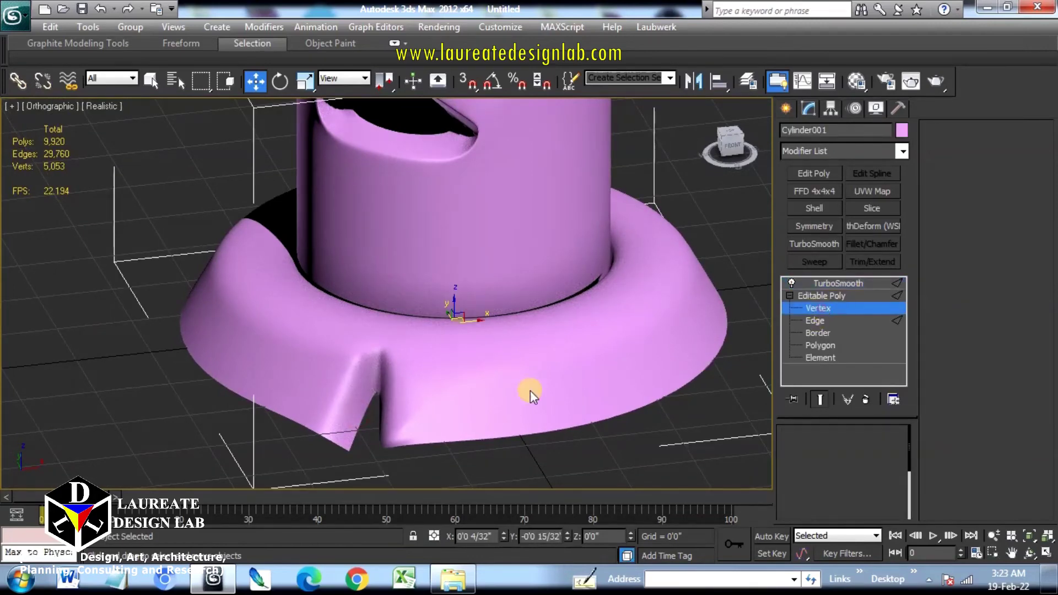
pyautogui.press('F4')
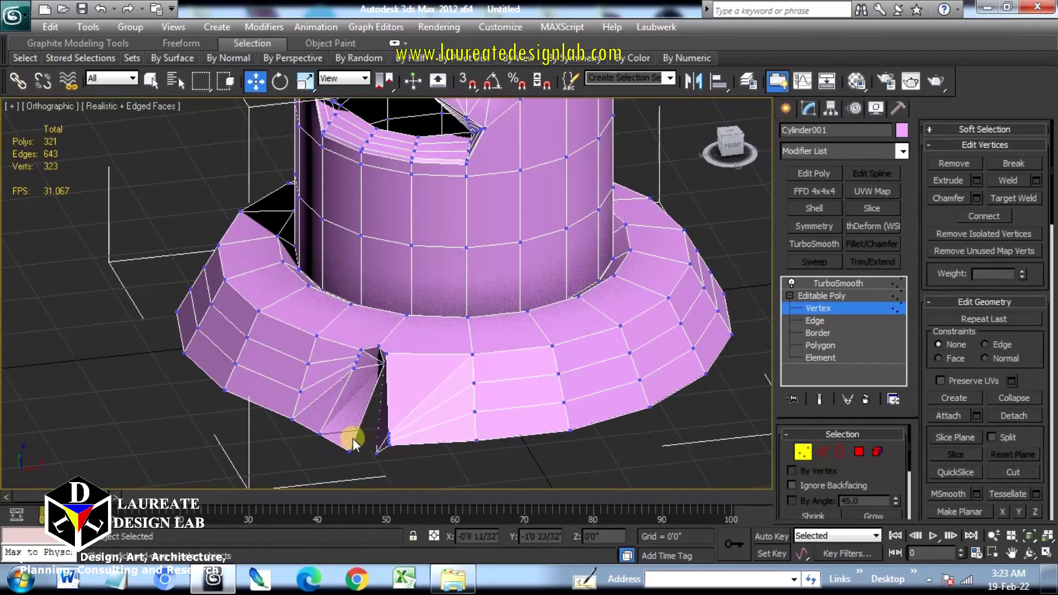
pyautogui.keyDown('alt'); pyautogui.moveTo(362, 442); pyautogui.dragTo(590, 419, button='middle'); pyautogui.keyUp('alt')
pyautogui.scroll(8, 584, 386)
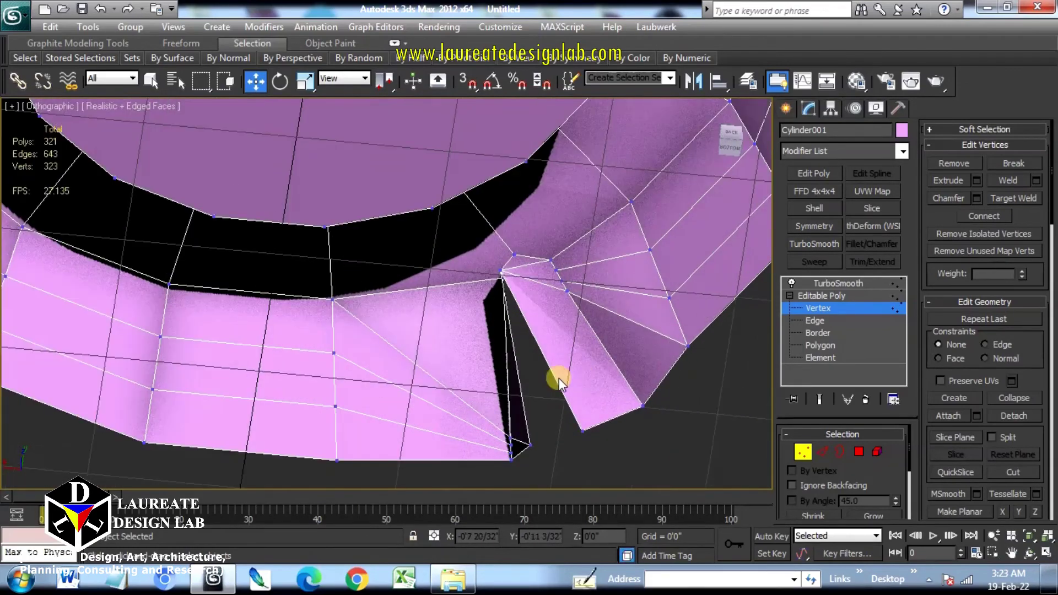
pyautogui.moveTo(574, 382)
pyautogui.keyDown('alt'); pyautogui.mouseDown(button='middle')
pyautogui.moveTo(584, 385)
pyautogui.moveTo(558, 382)
pyautogui.mouseUp(button='middle'); pyautogui.keyUp('alt')
pyautogui.click(584, 426)
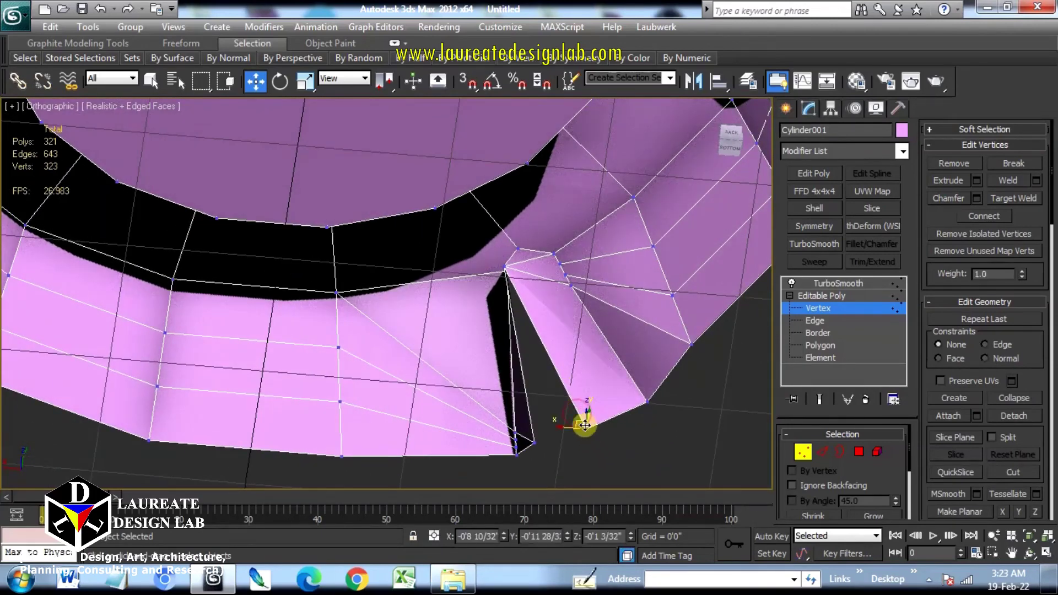
pyautogui.moveTo(582, 427); pyautogui.dragTo(576, 422)
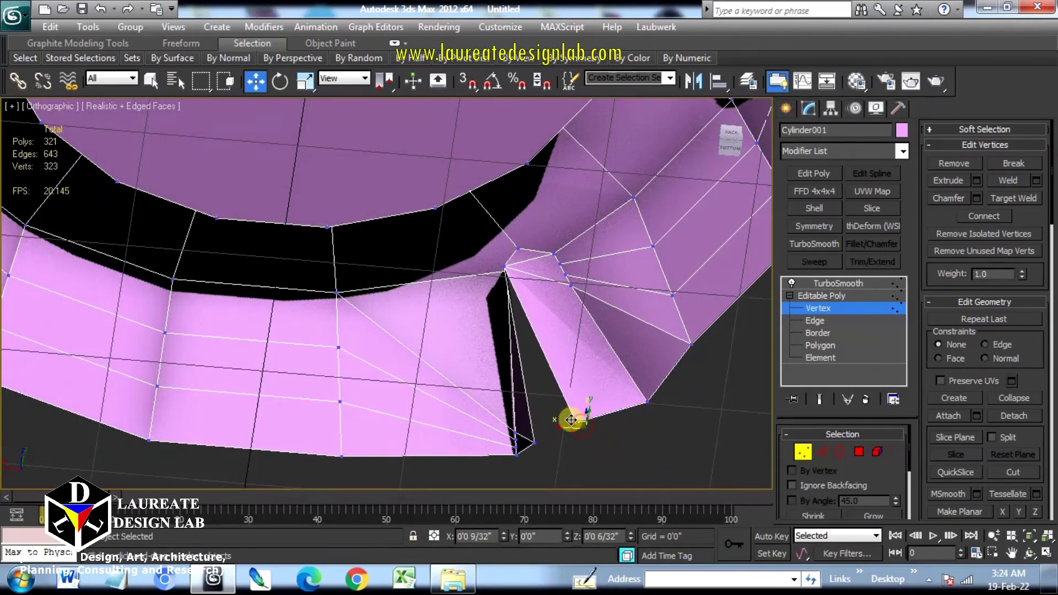
pyautogui.keyDown('alt'); pyautogui.moveTo(571, 426); pyautogui.dragTo(774, 311, button='middle'); pyautogui.keyUp('alt')
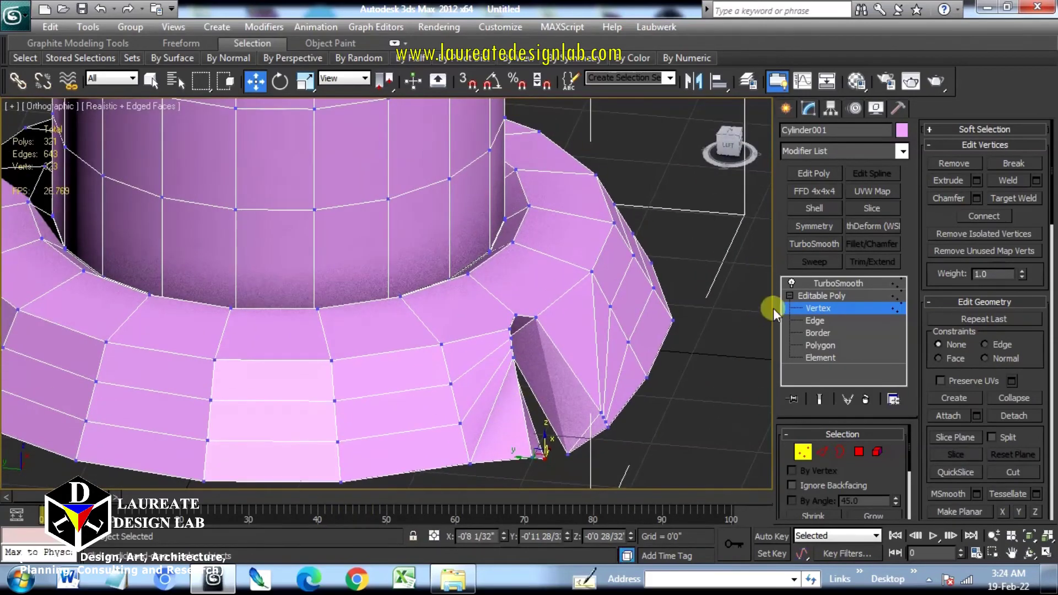
# Return to the TurboSmooth result, deselect the object, hide the edge lines and examine the smoothed gap and cylinder body.
pyautogui.click(828, 283)
pyautogui.click(662, 434)
pyautogui.press('F4')
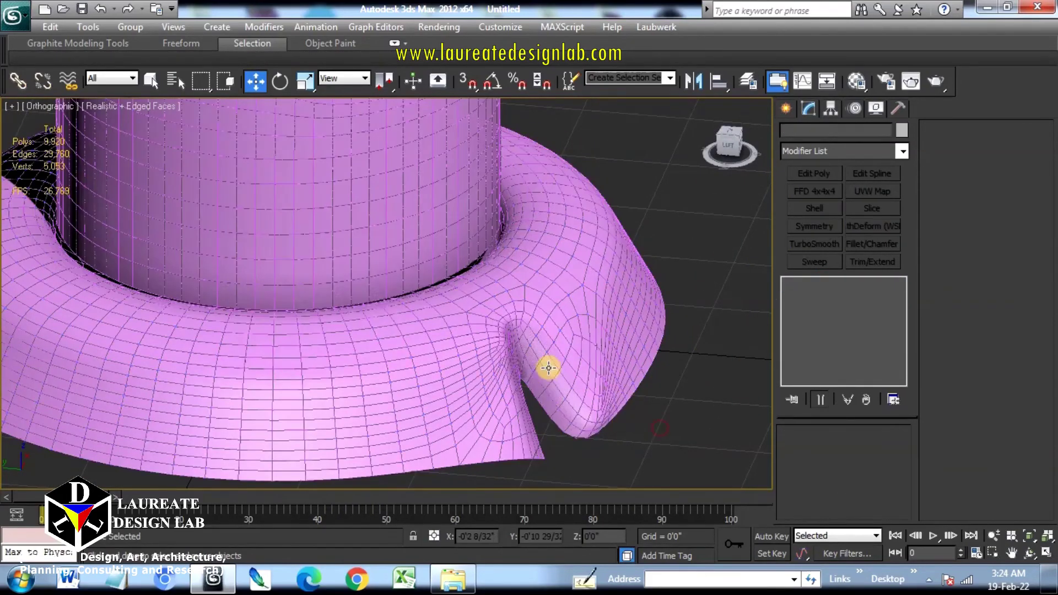
pyautogui.scroll(3, 586, 413)
pyautogui.scroll(-6, 548, 351)
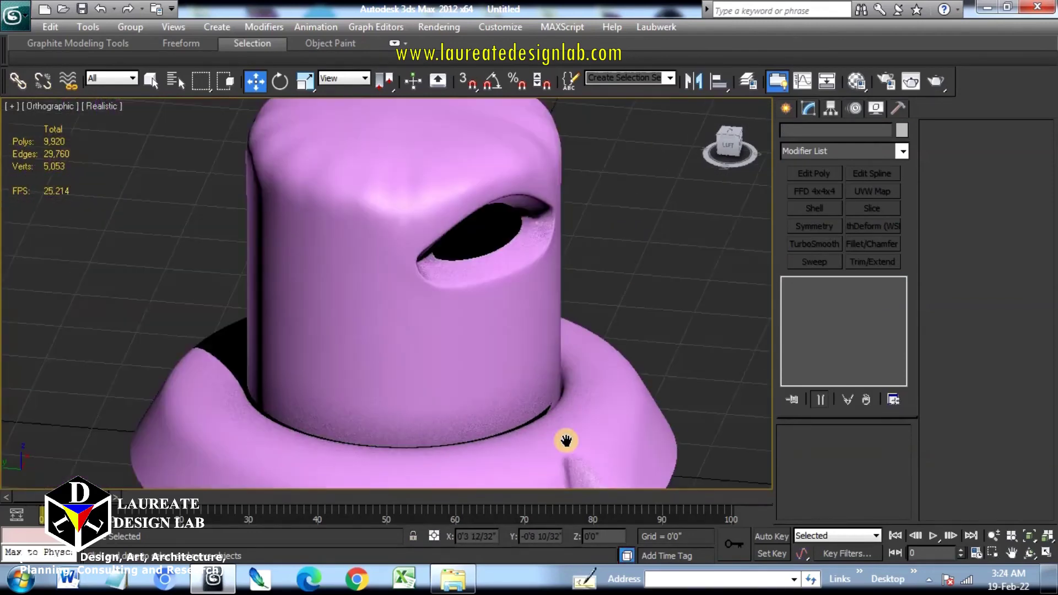
pyautogui.scroll(3, 549, 373)
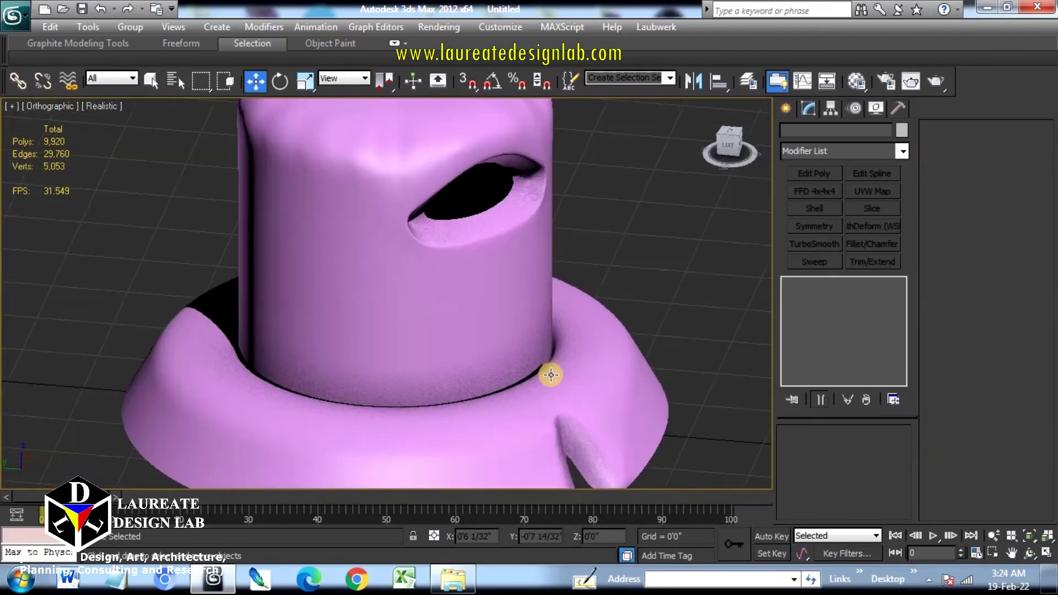
pyautogui.moveTo(551, 373); pyautogui.dragTo(525, 362, button='middle')
pyautogui.scroll(-3, 524, 359)
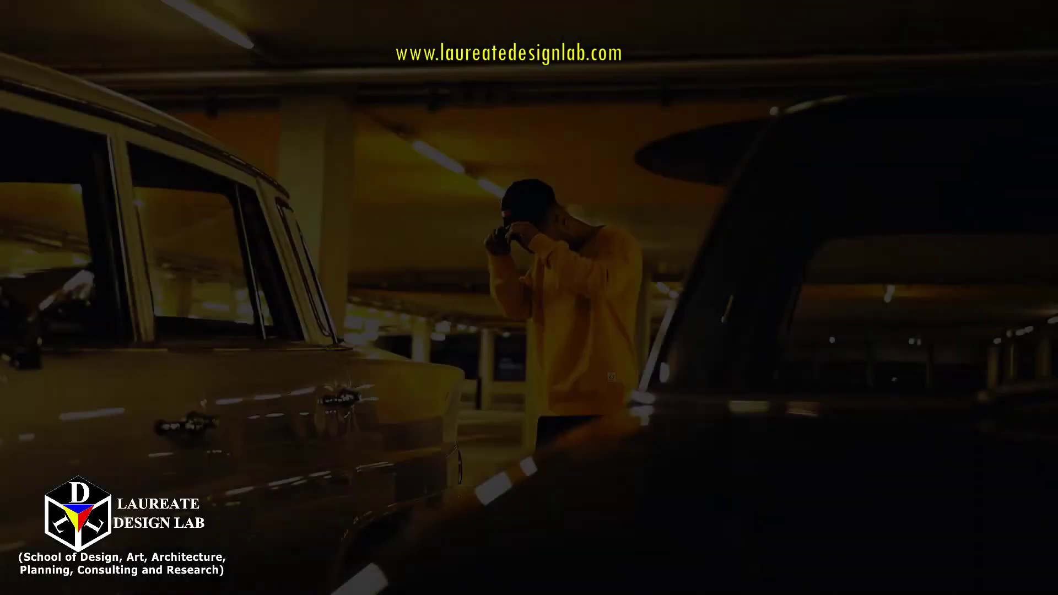